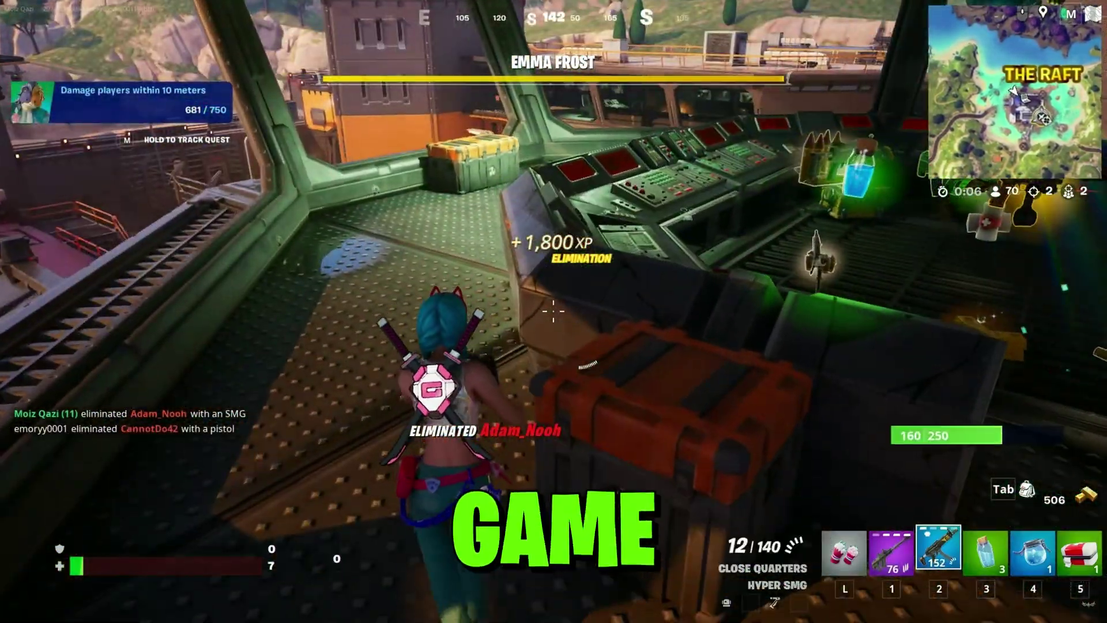
key("5")
left_click(553, 312)
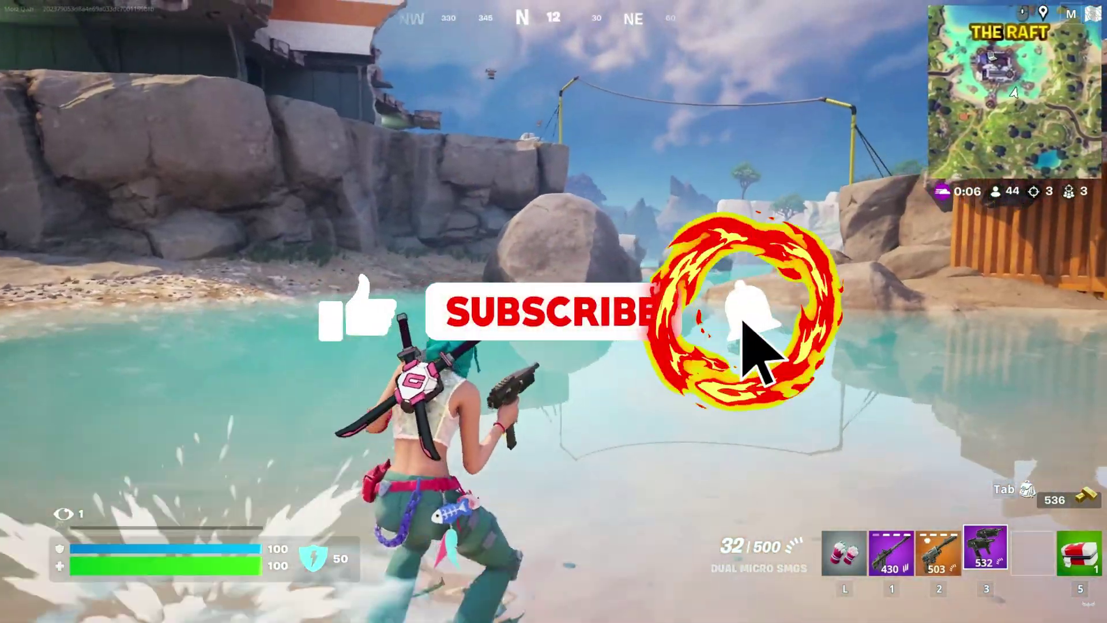
key("q")
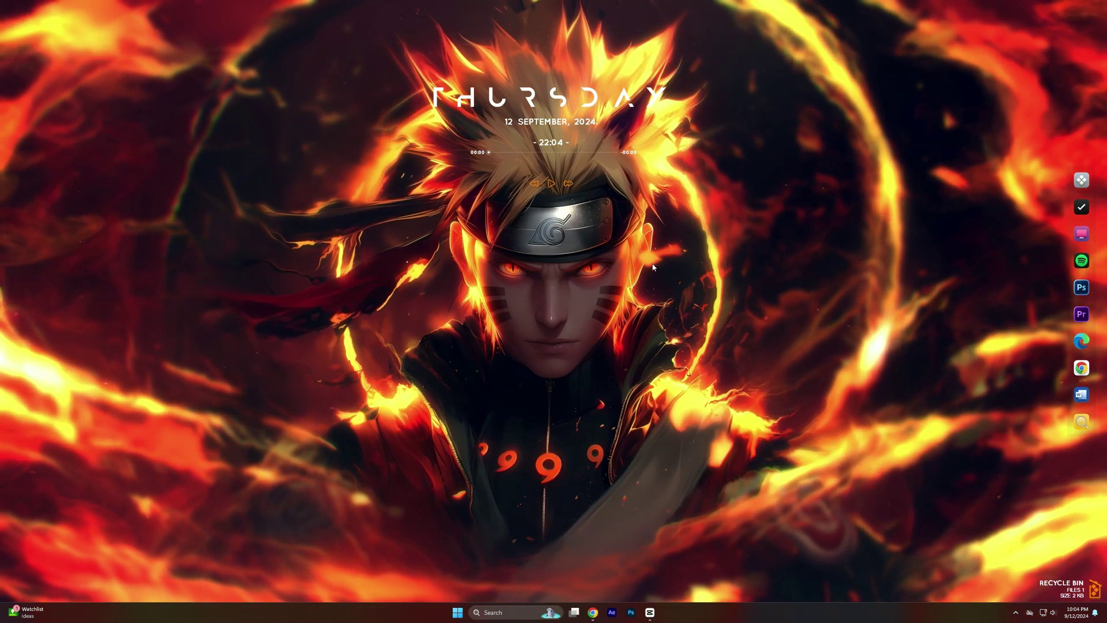
- Open the Windows display settings, search the settings for "STORAGE SENSE" and open the Turn on Storage Sense result
right_click(606, 260)
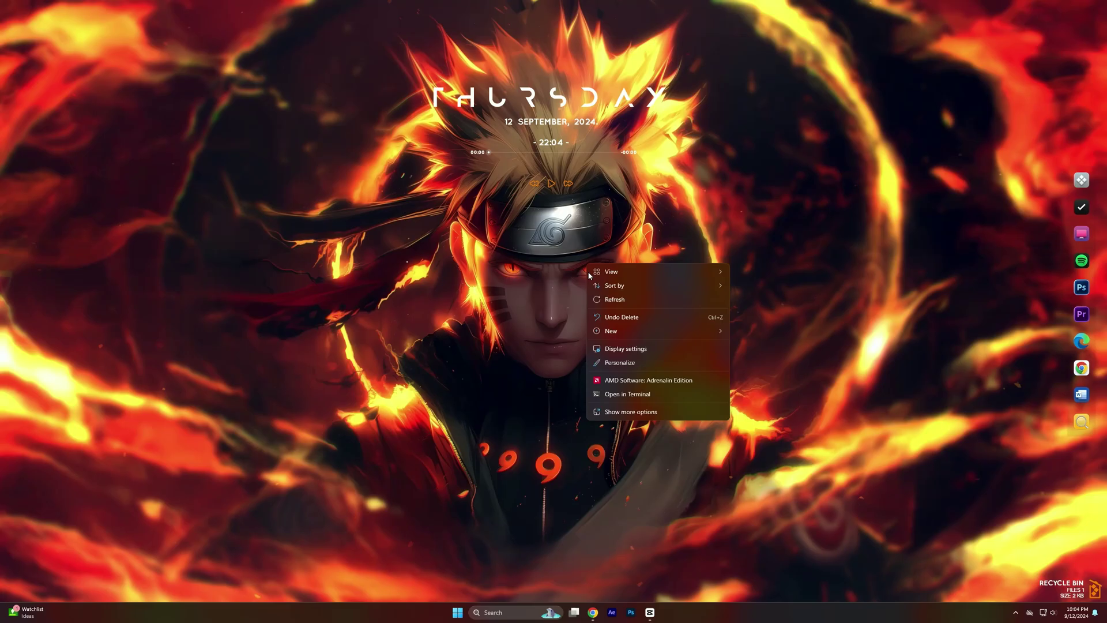
left_click(613, 346)
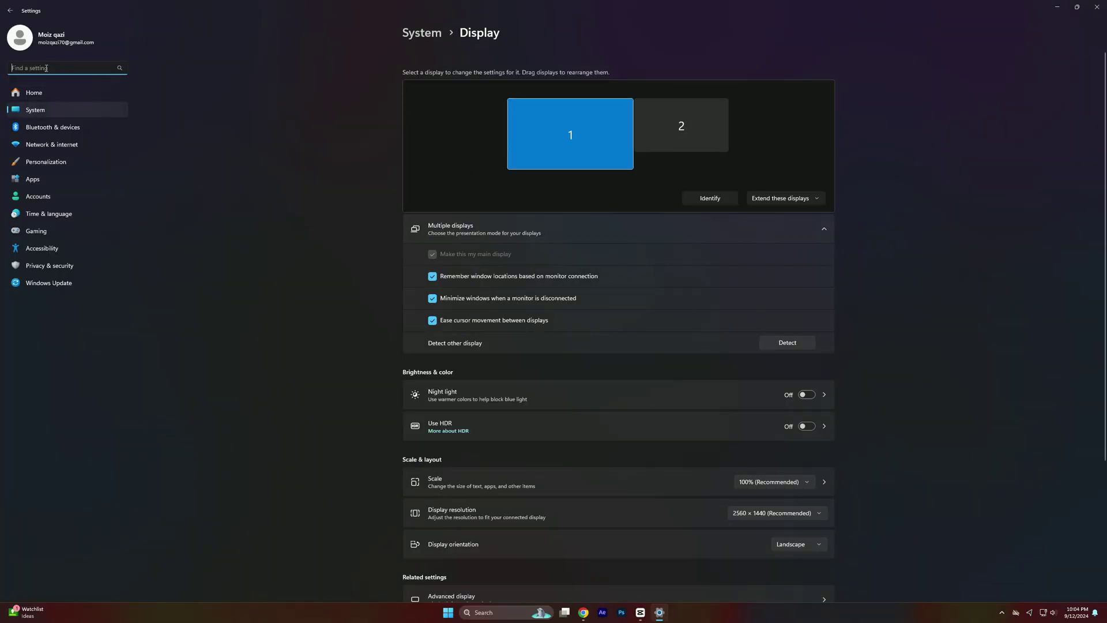
type("S")
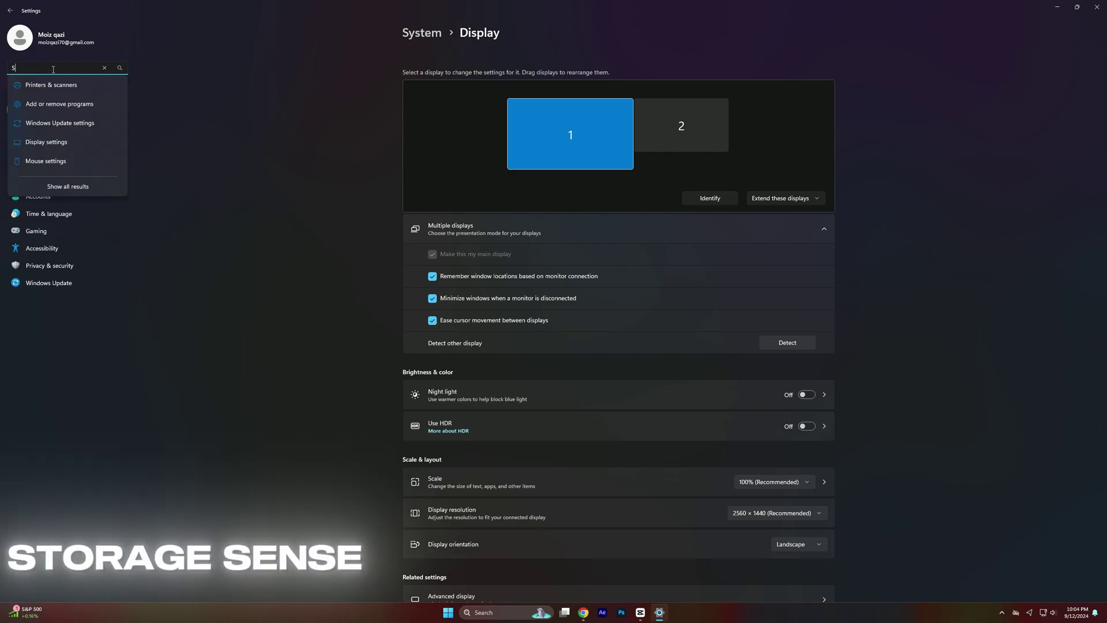
type("TORAGE")
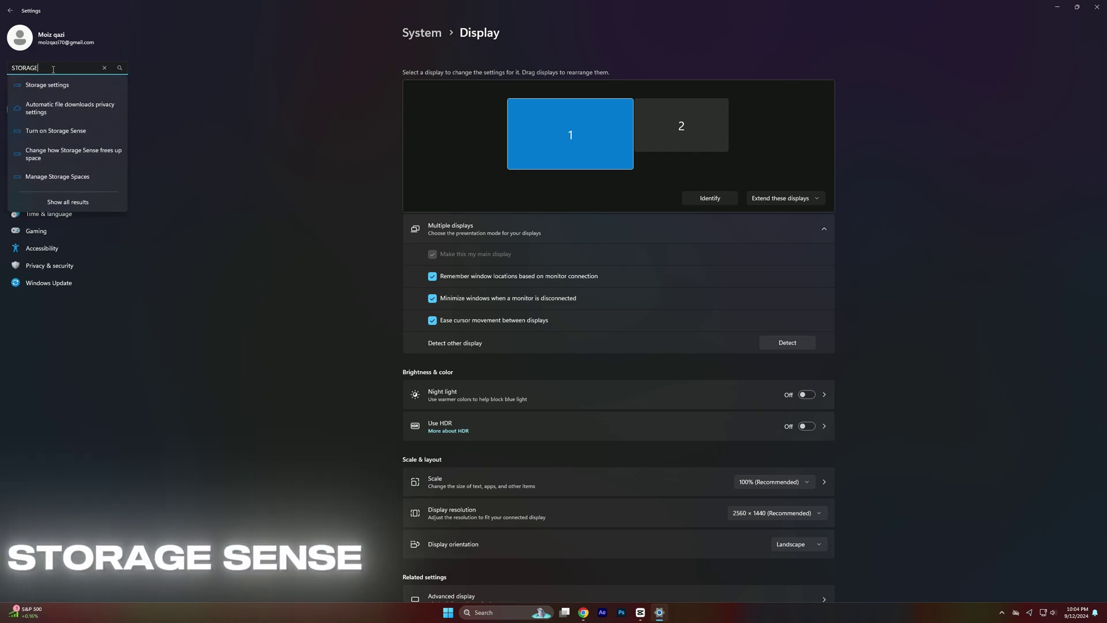
type(" SE")
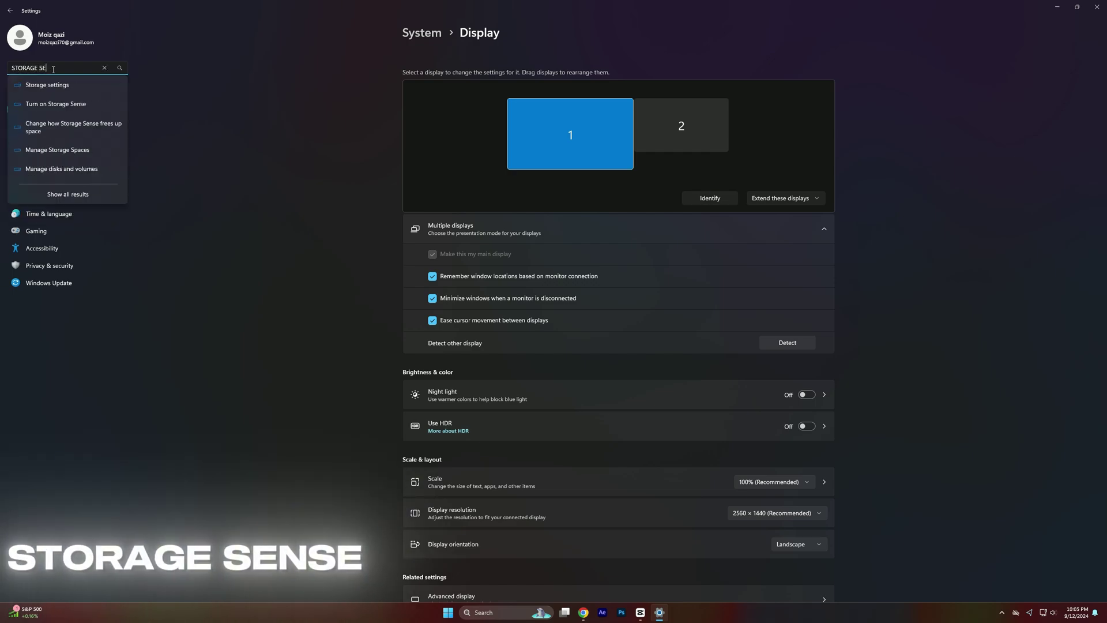
type("N")
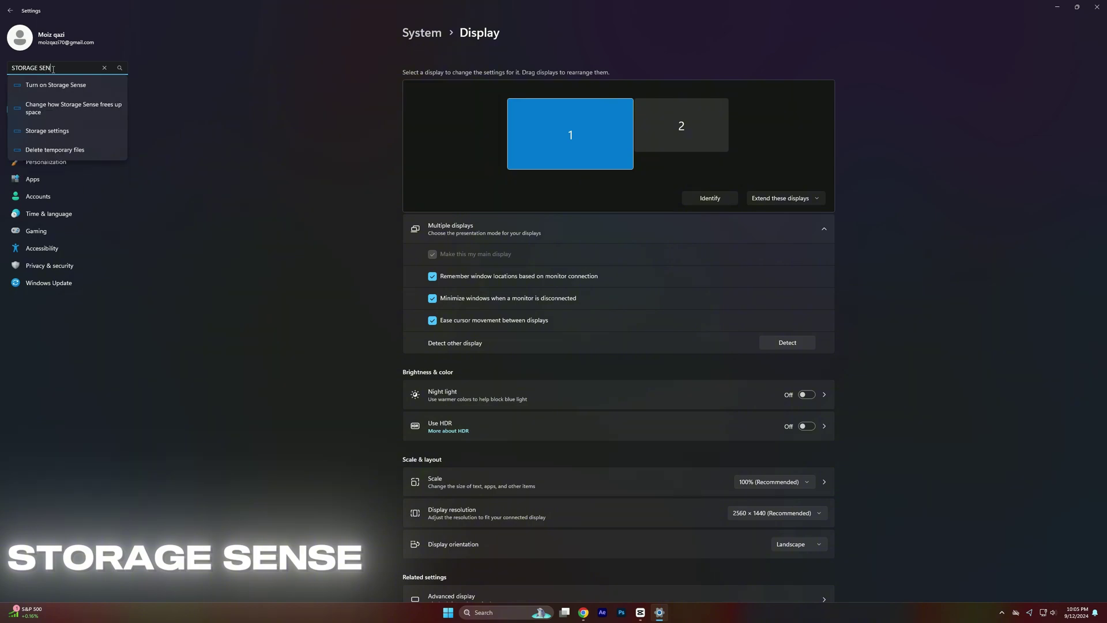
type("SE")
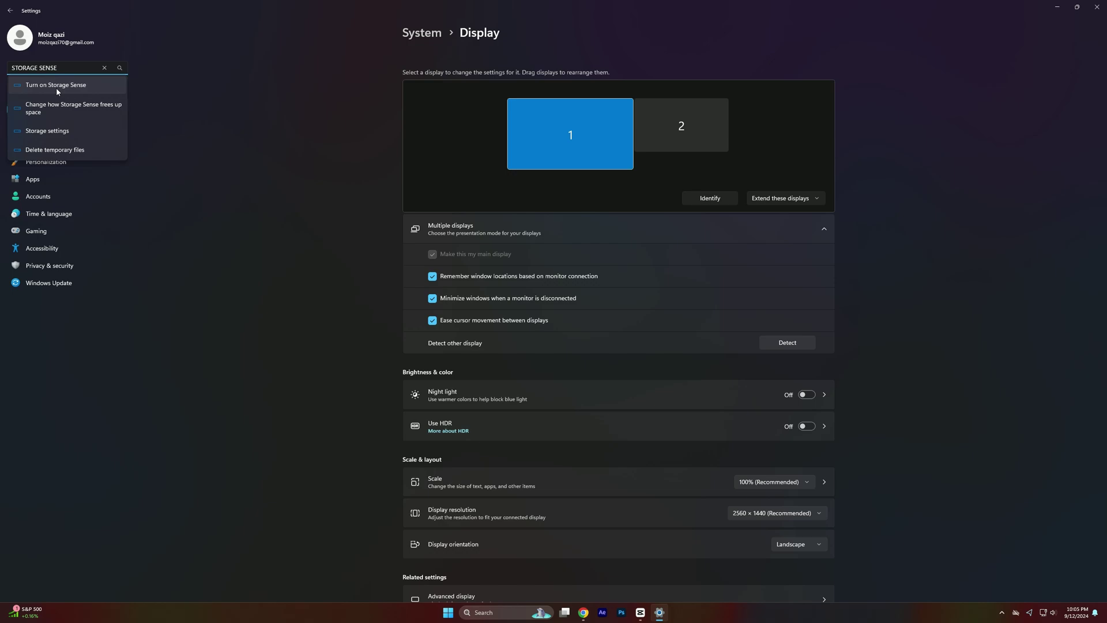
left_click(57, 88)
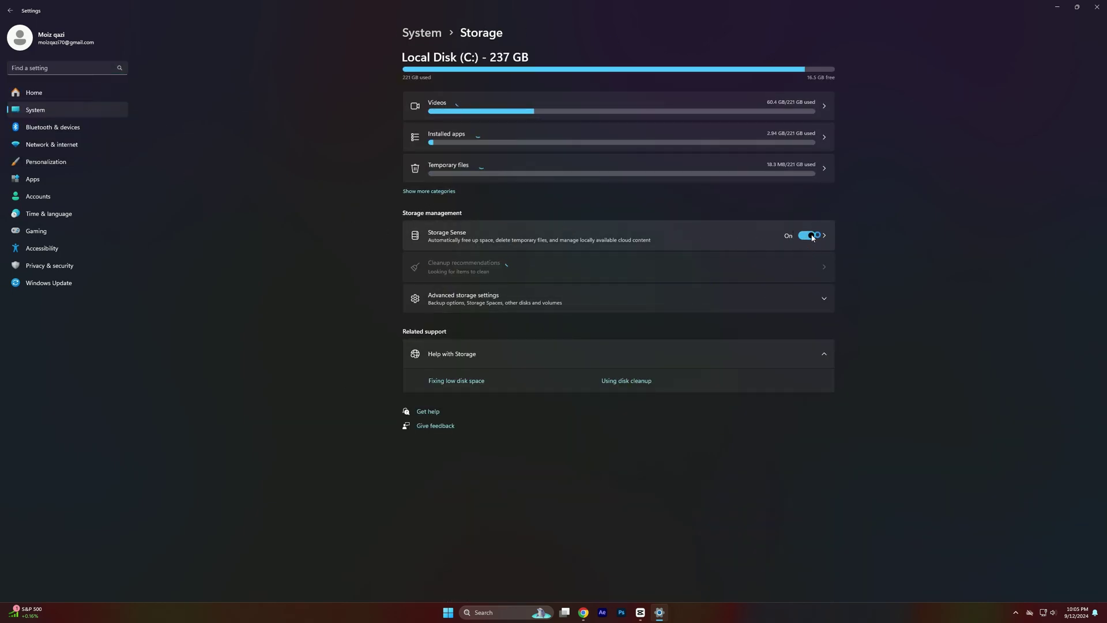
- Make sure Storage Sense is on and set its cleanup schedule to run every day
left_click(808, 236)
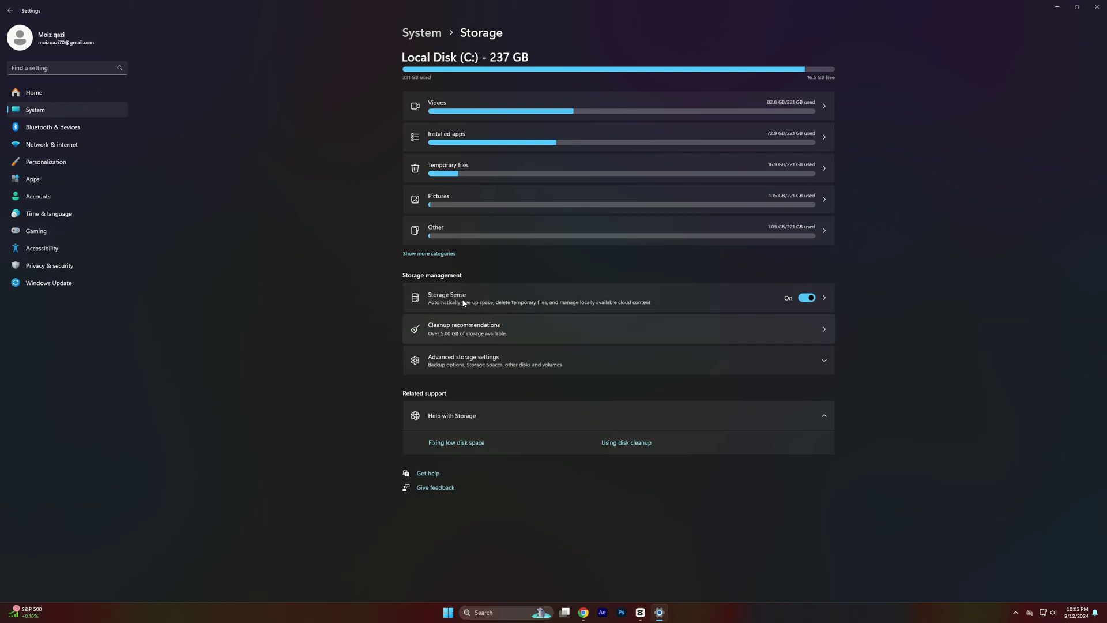
left_click(445, 298)
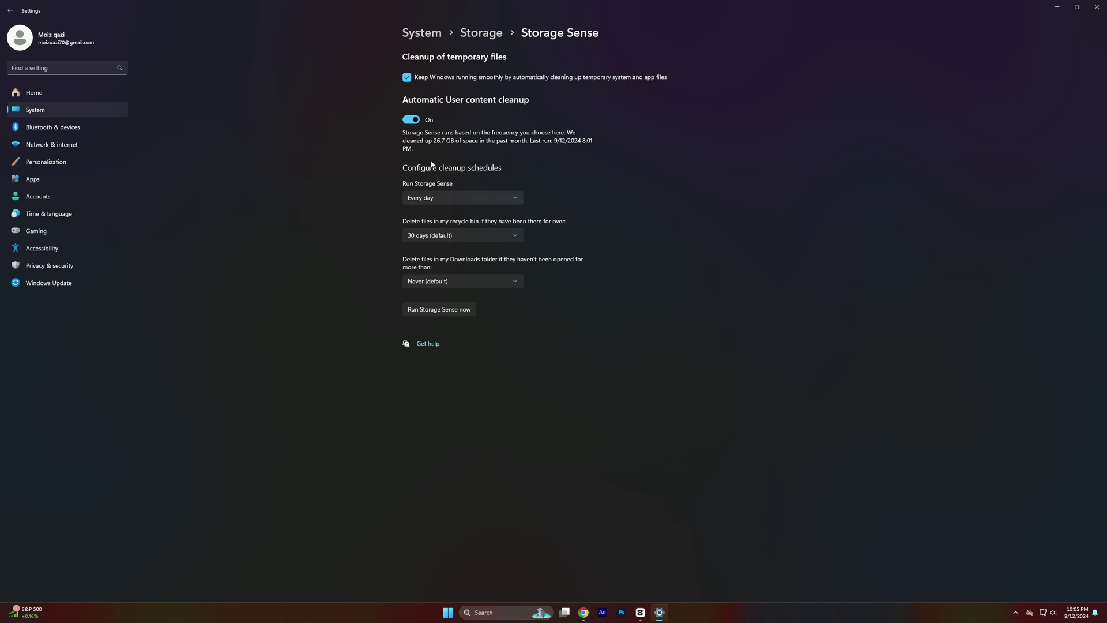
left_click(426, 199)
left_click(416, 202)
- Set recycle bin deletion to 30 days (default) and Downloads deletion to Never (default), and run Storage Sense immediately
left_click(415, 236)
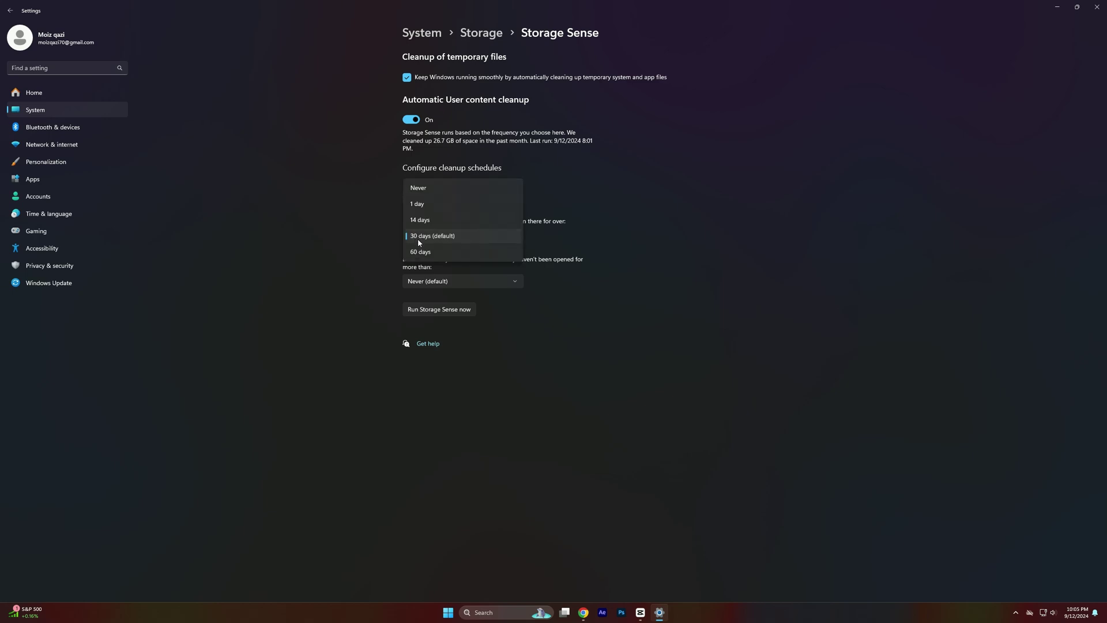
left_click(412, 238)
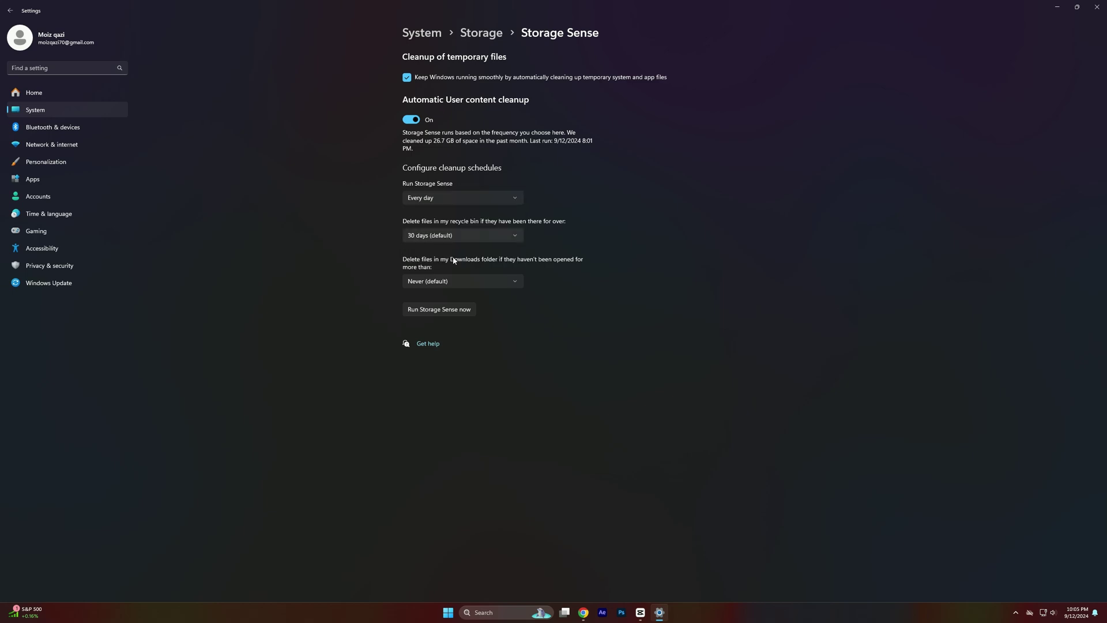
left_click(458, 282)
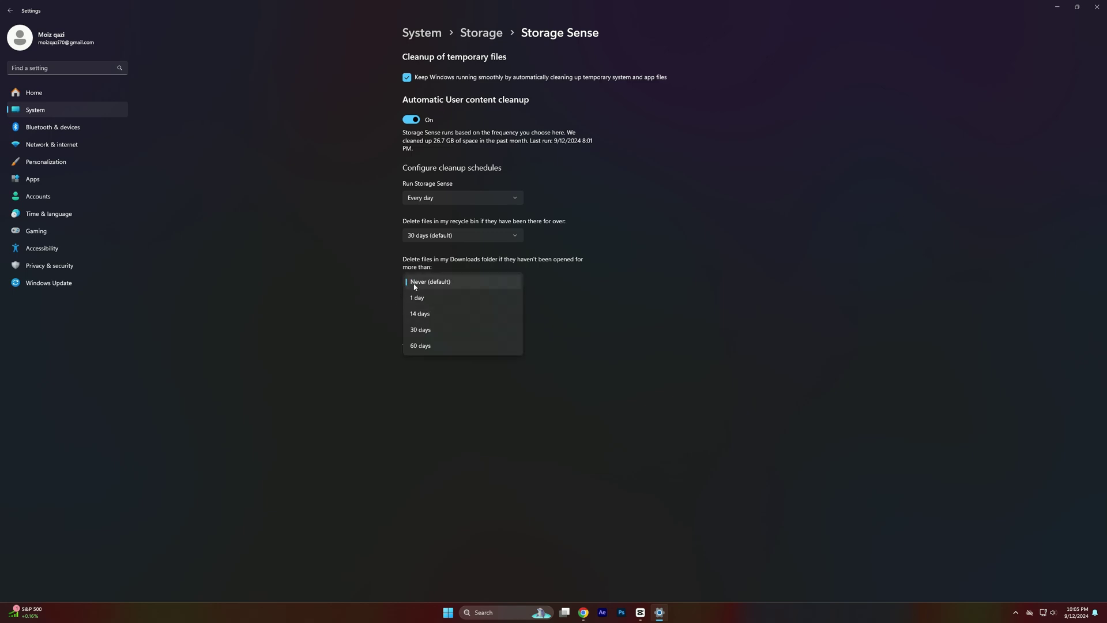
left_click(419, 283)
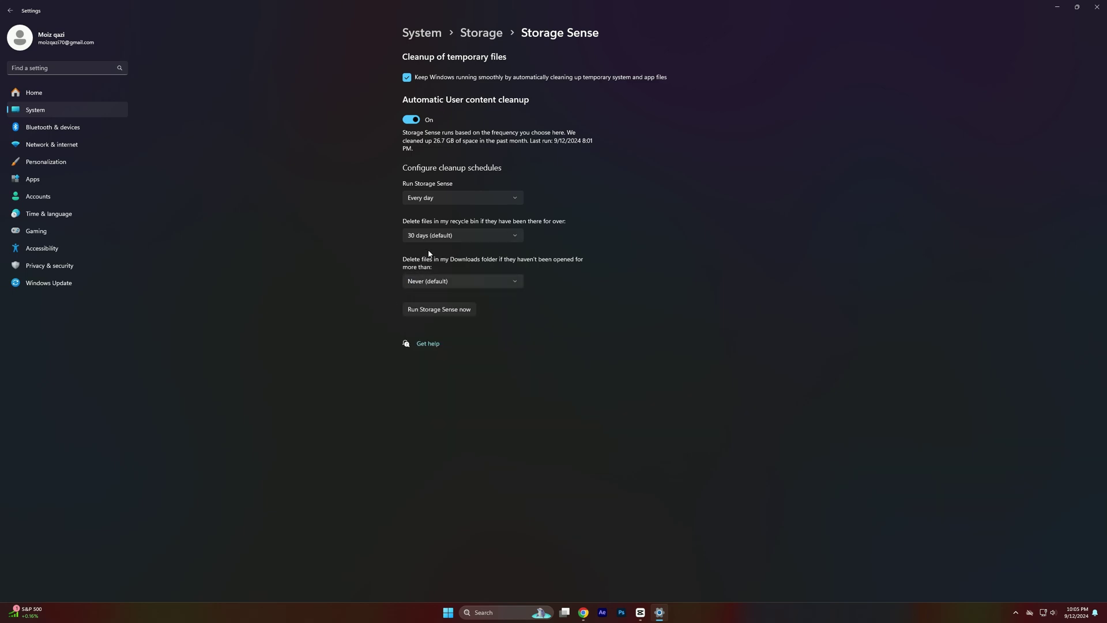
left_click(429, 309)
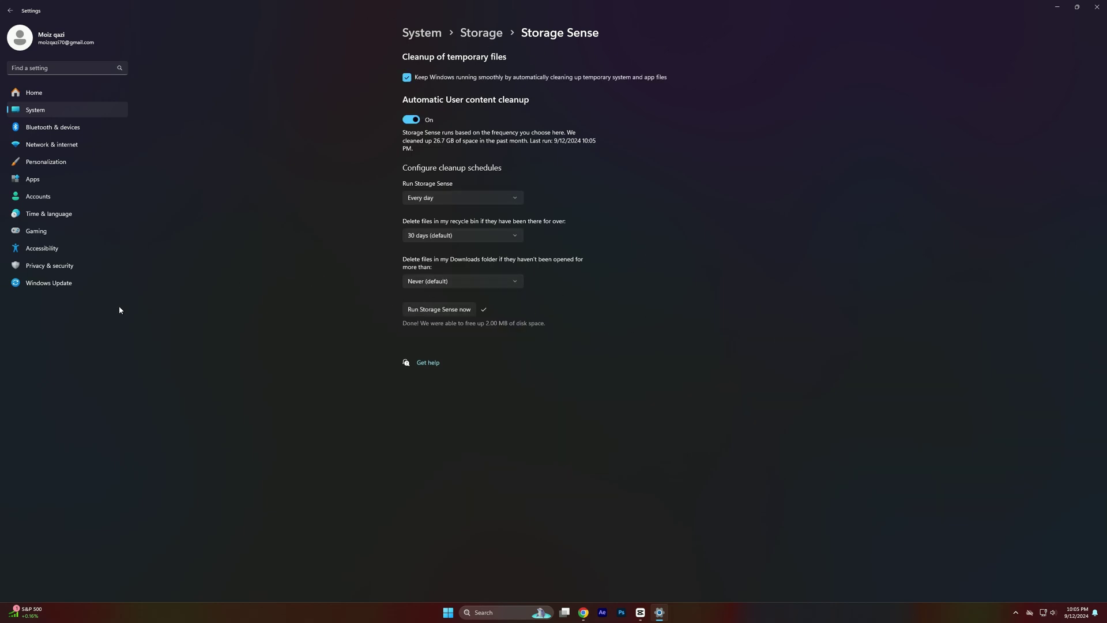
- Check the Gaming settings for the Game Bar controller option and the Game Mode option
left_click(23, 236)
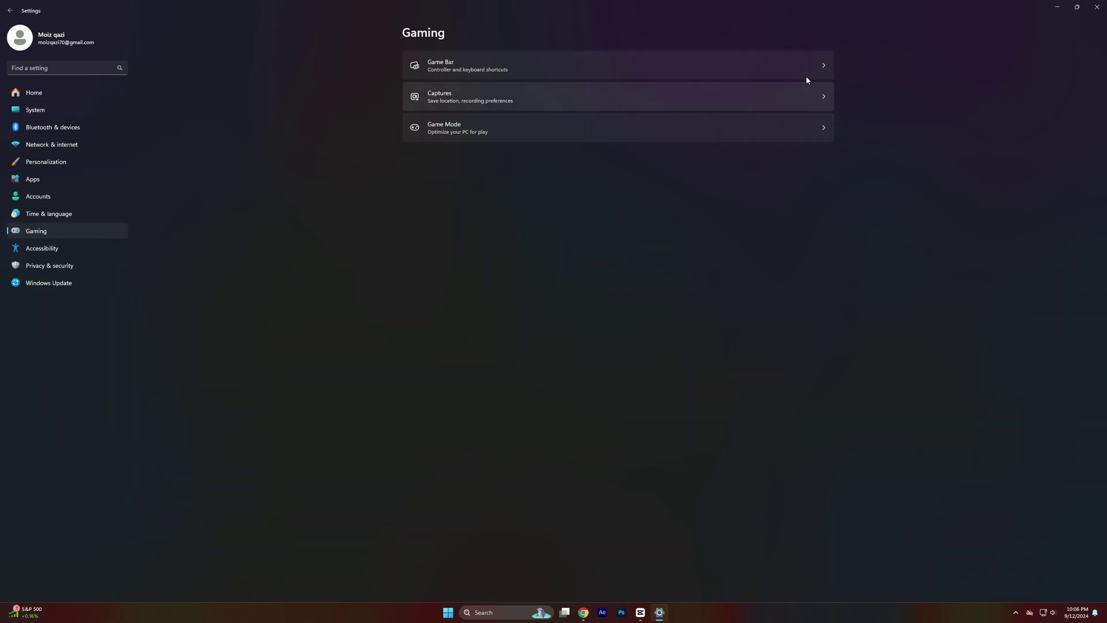
left_click(825, 65)
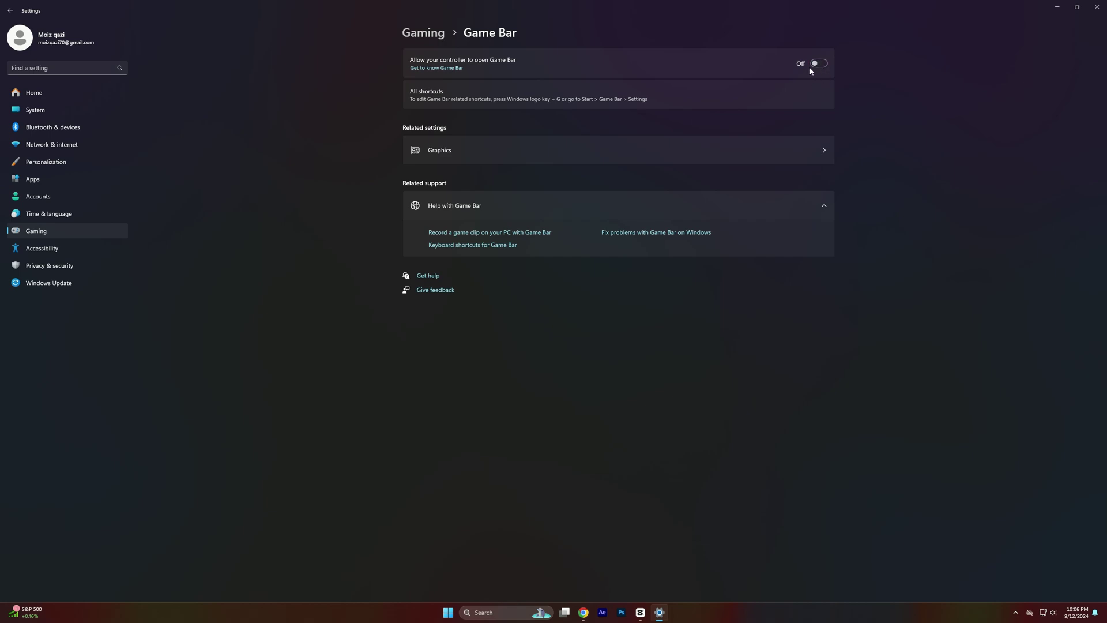
left_click(435, 35)
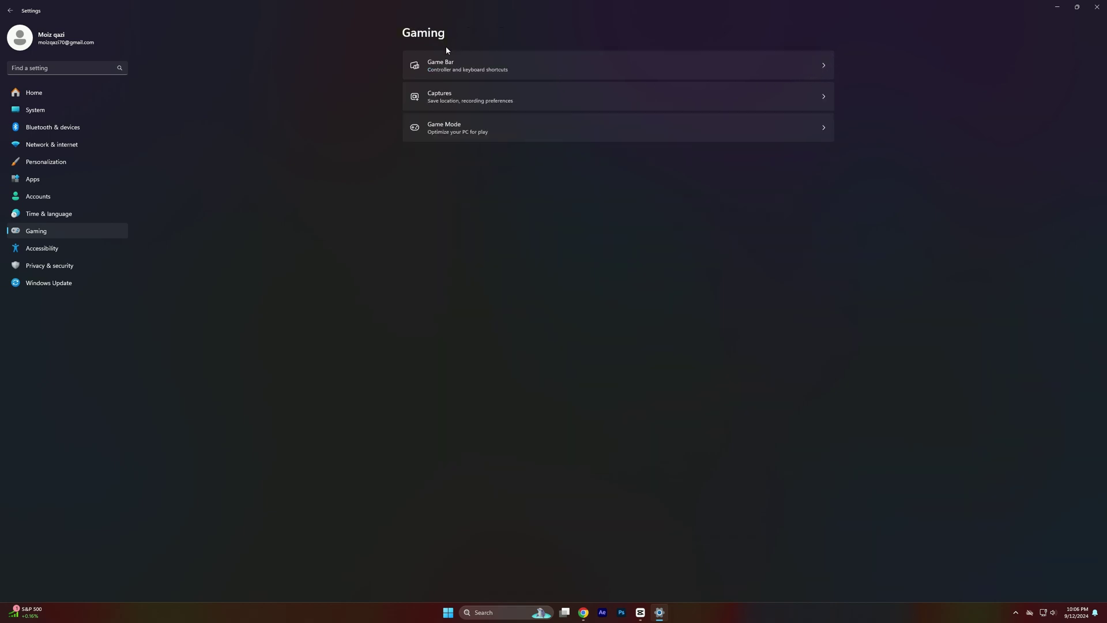
left_click(471, 132)
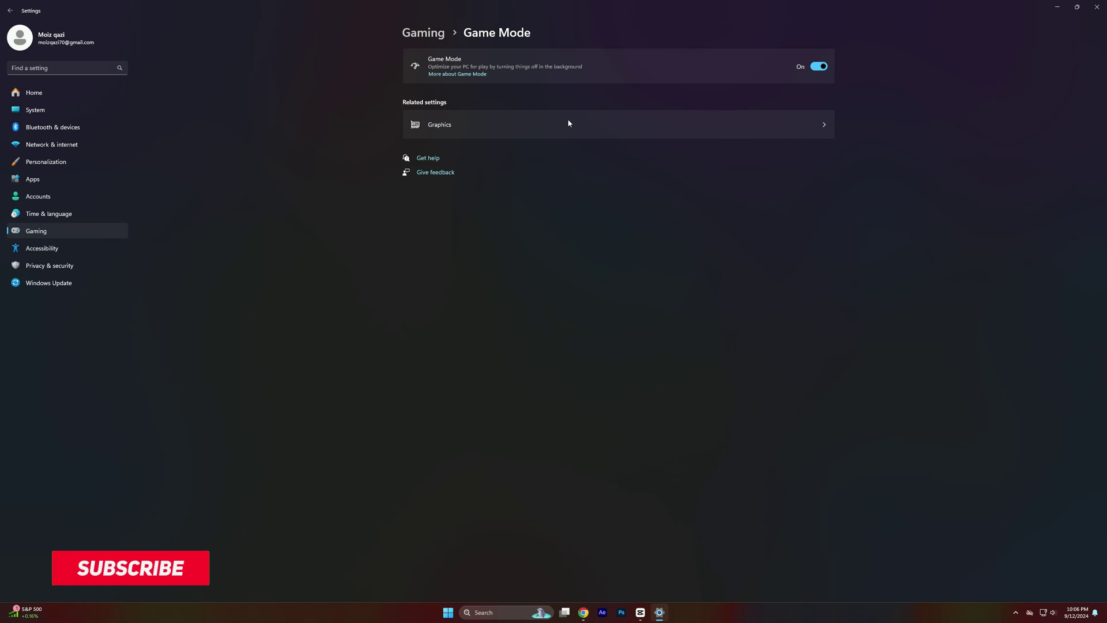
- Add FortniteLauncher from the Fortnite Win64 folder to the custom graphics options for apps
left_click(446, 125)
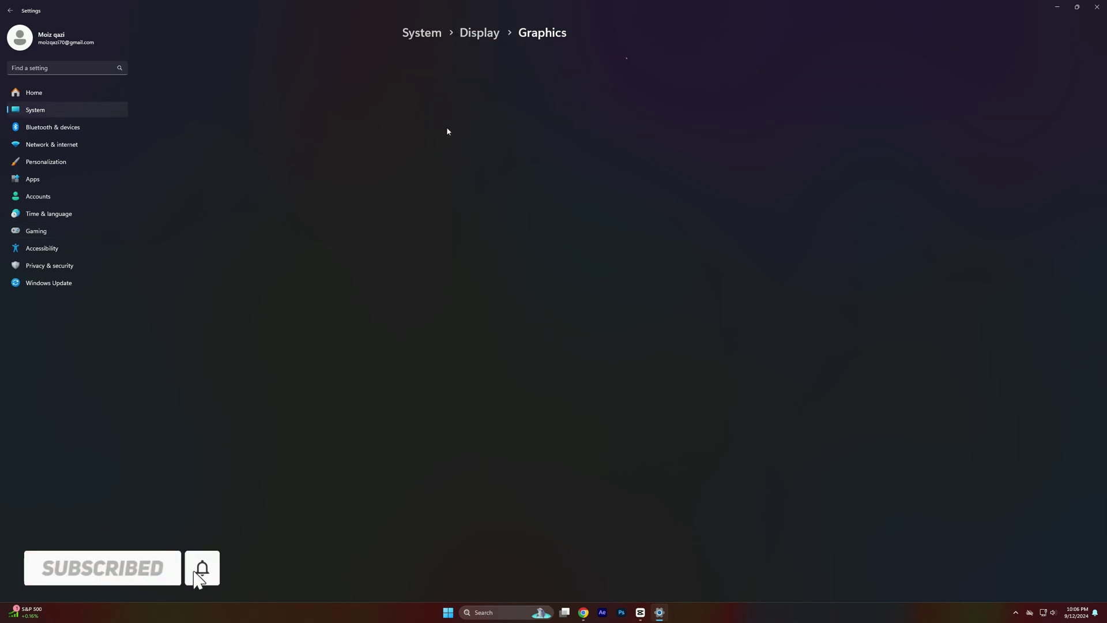
scroll(454, 289, "down", 3)
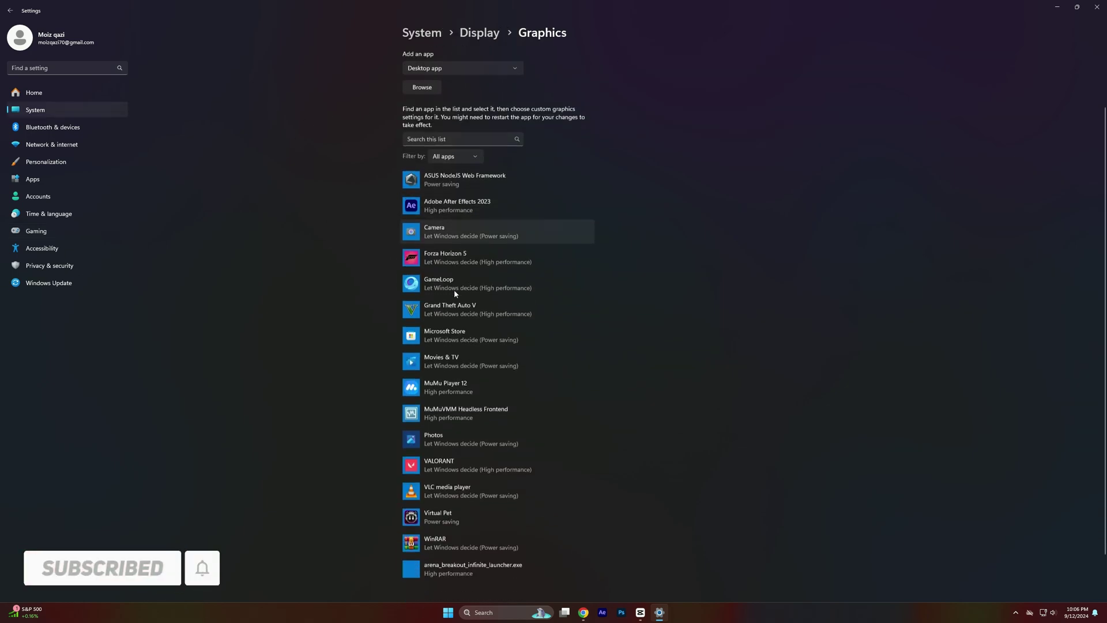
scroll(471, 424, "up", 3)
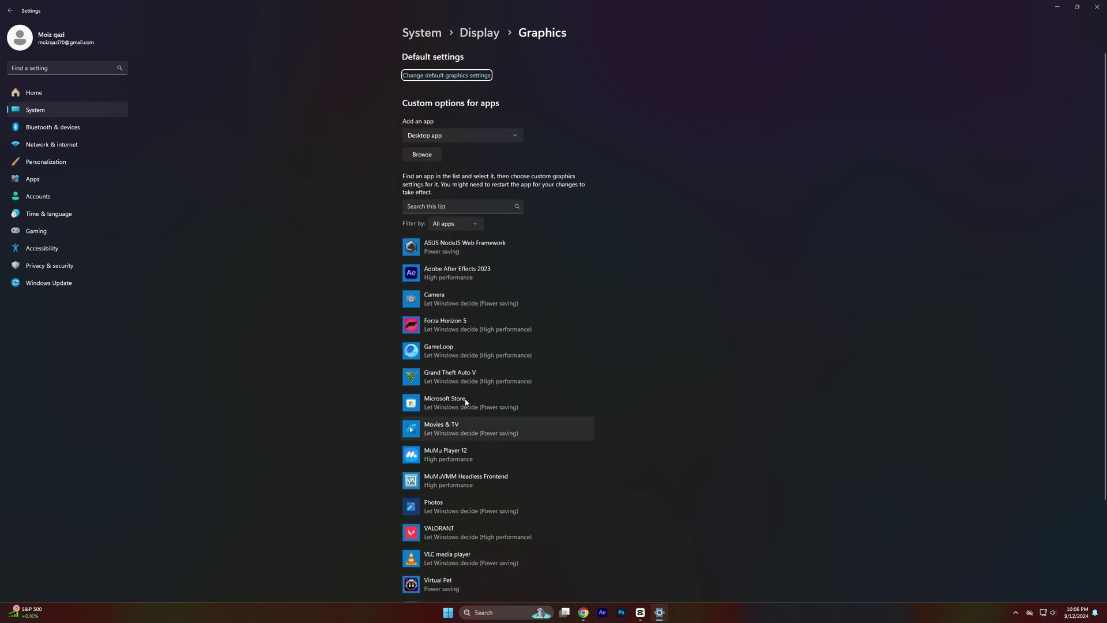
left_click(426, 156)
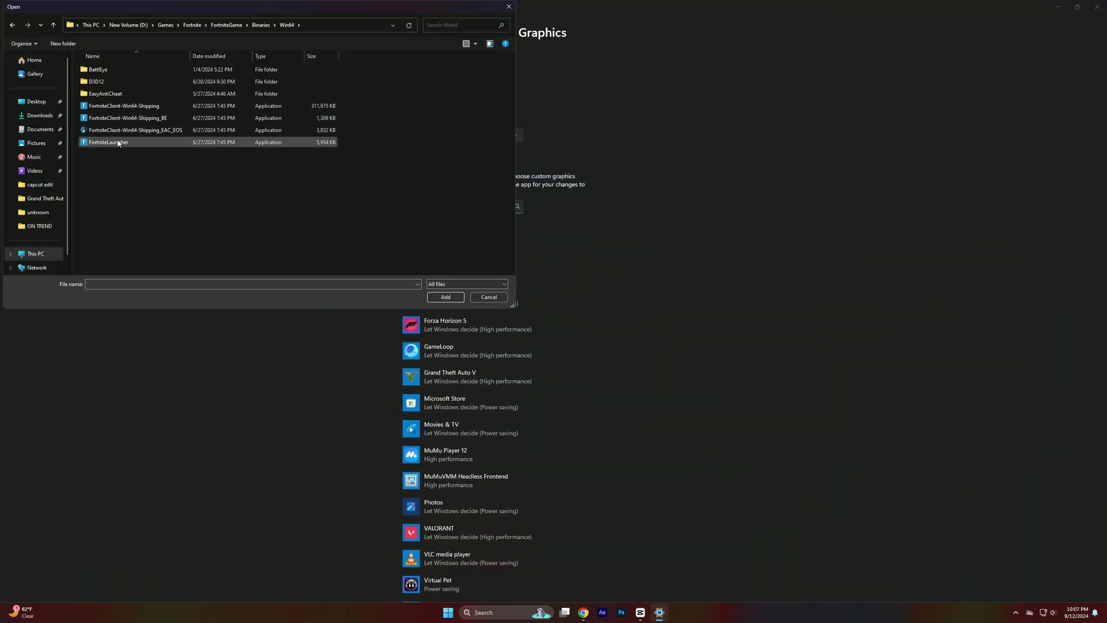
left_click(116, 142)
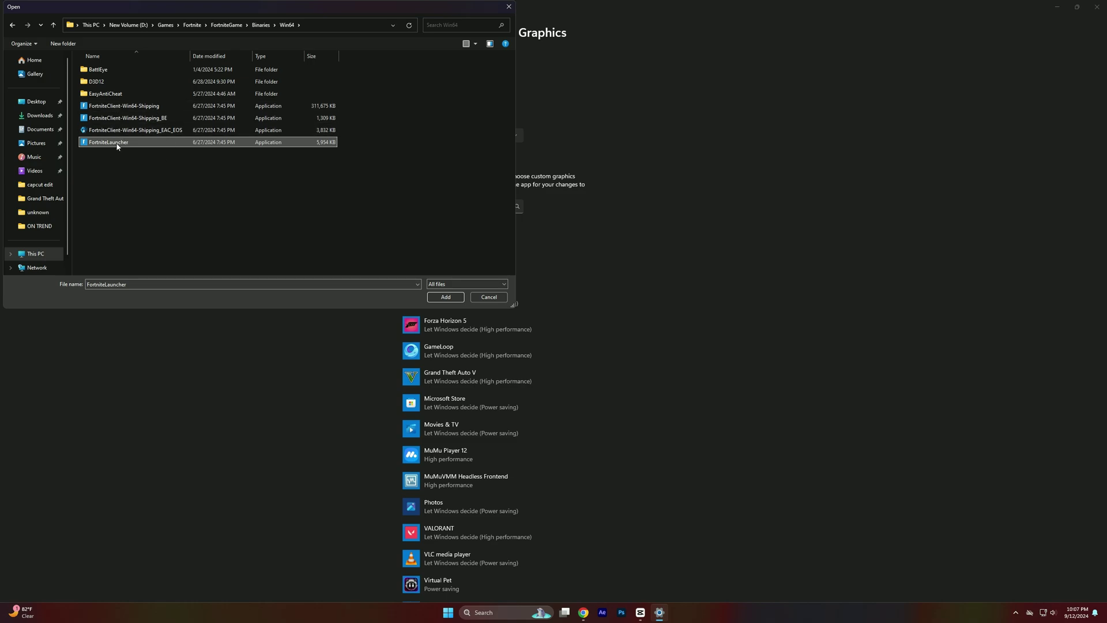
left_click(445, 298)
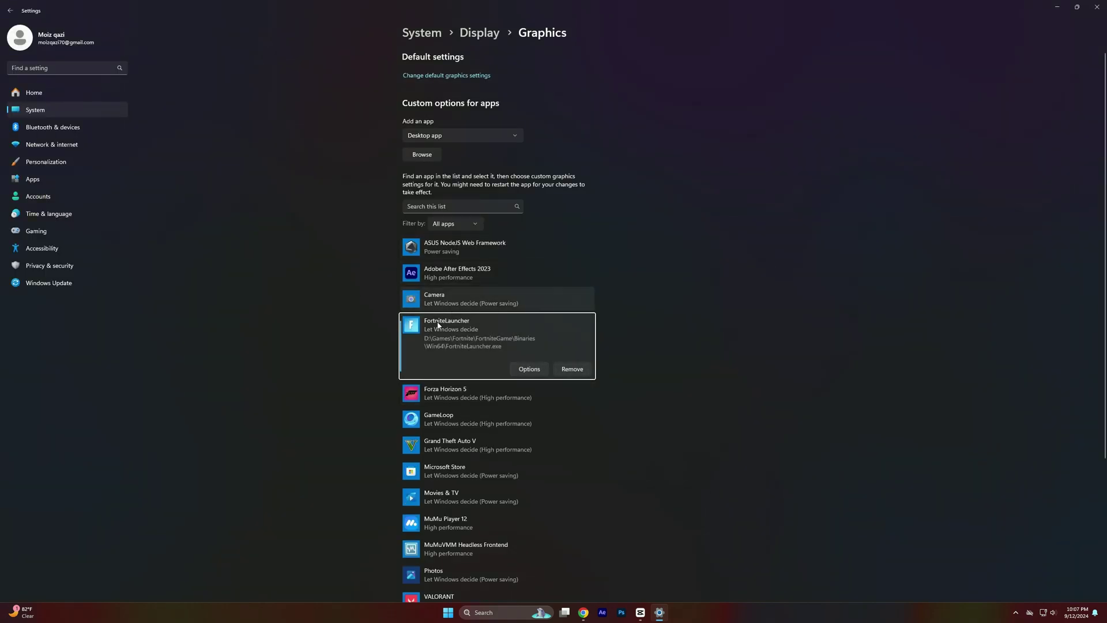
- Set FortniteLauncher's graphics preference to High performance, save it, and open the default graphics settings
left_click(530, 370)
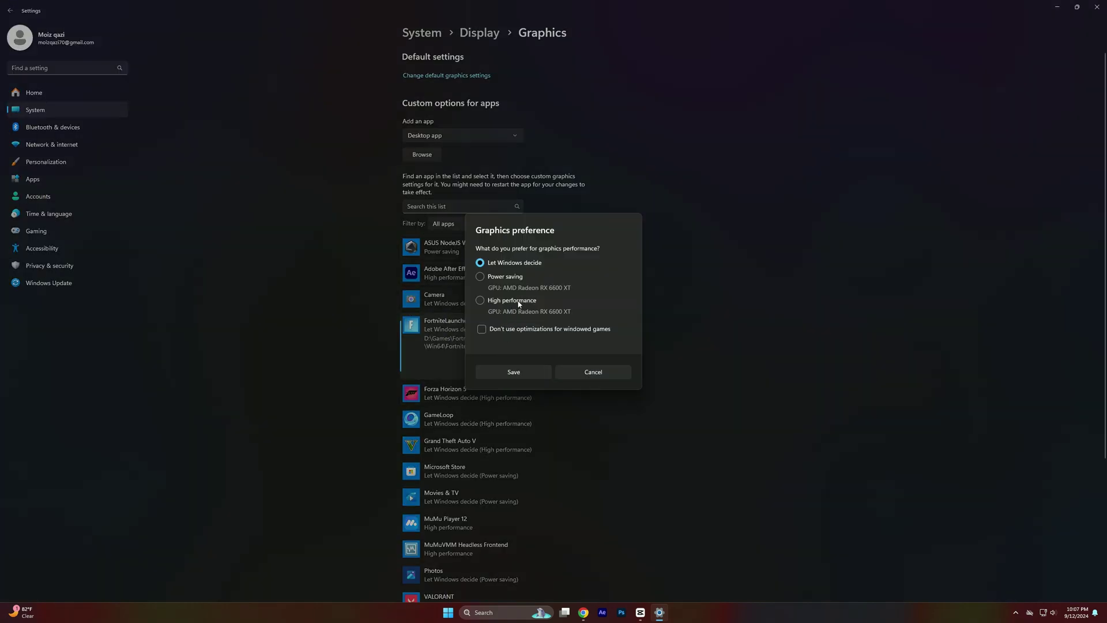
left_click(480, 301)
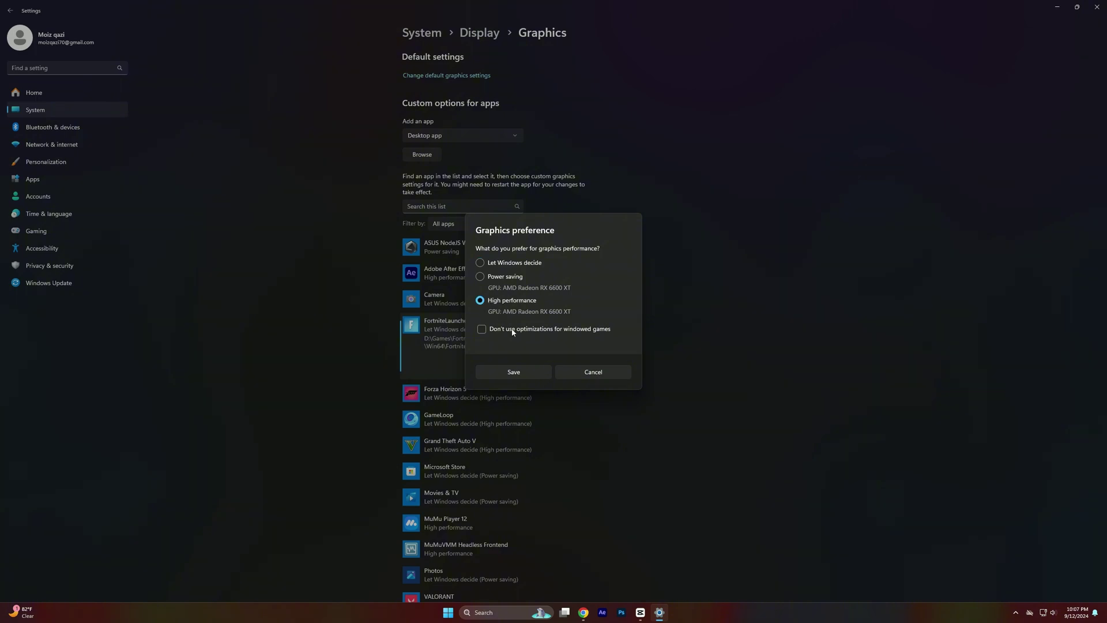
left_click(513, 372)
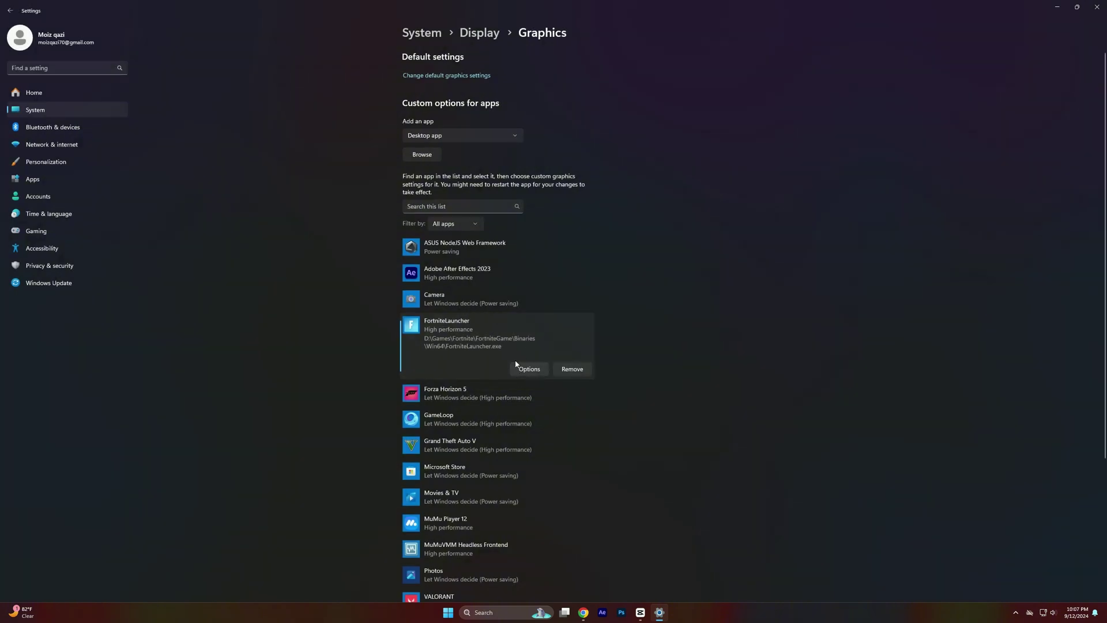
left_click(443, 77)
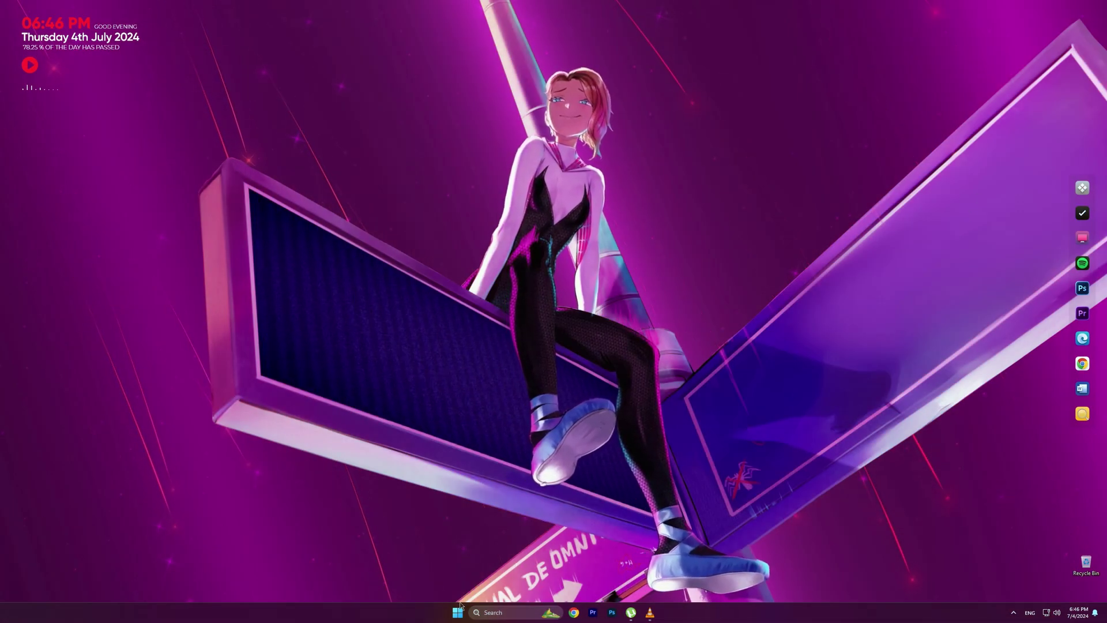
- Search Windows for System Configuration and open it
left_click(458, 610)
left_click(524, 237)
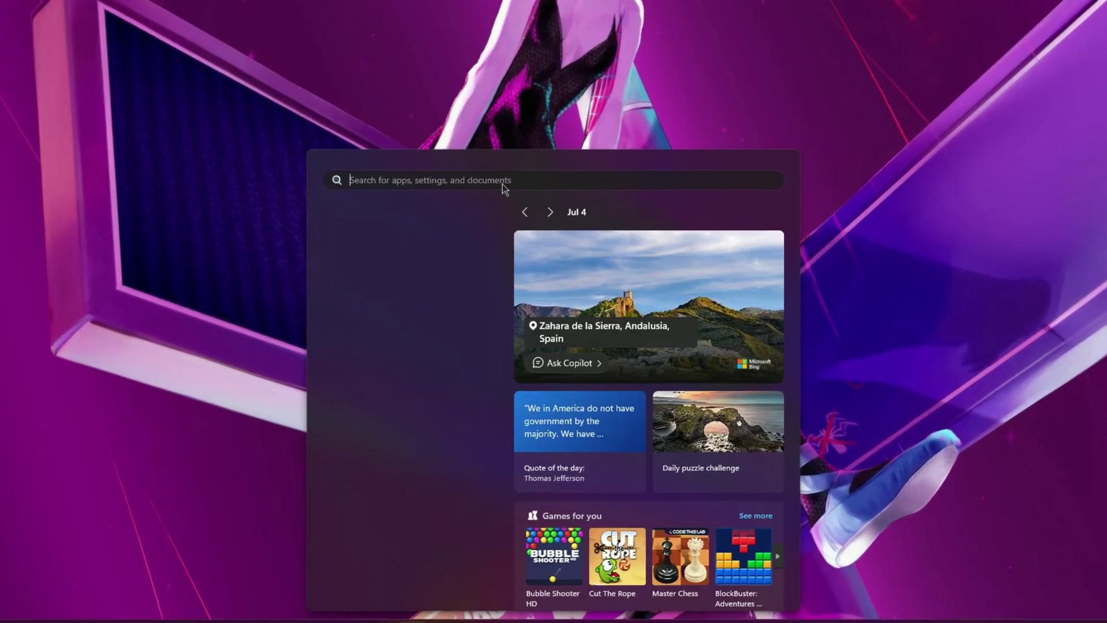
type("syste")
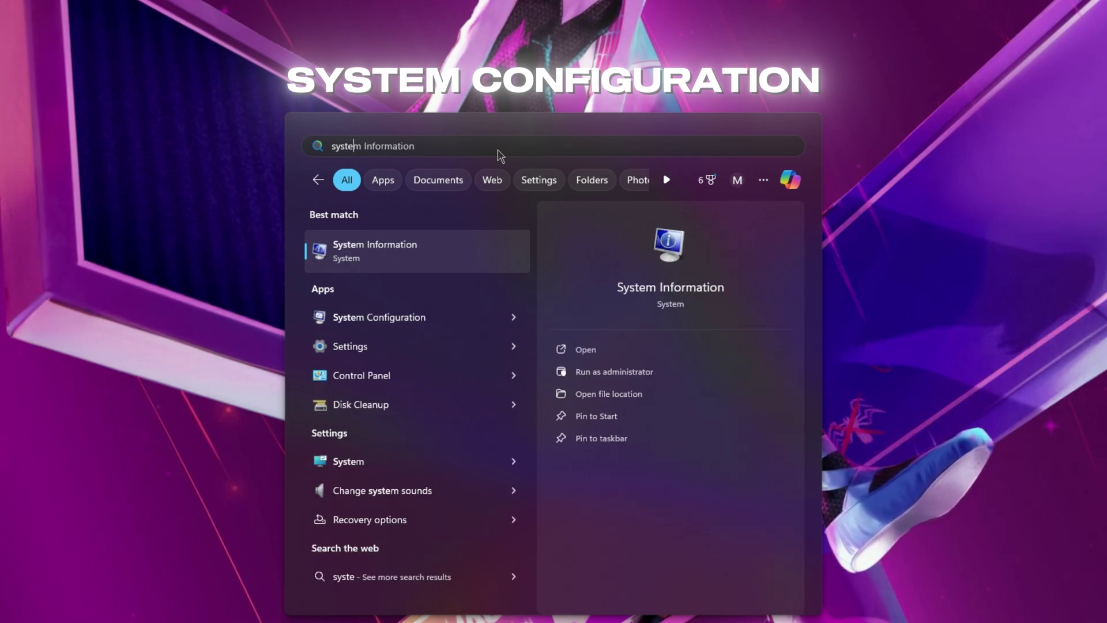
type("m co")
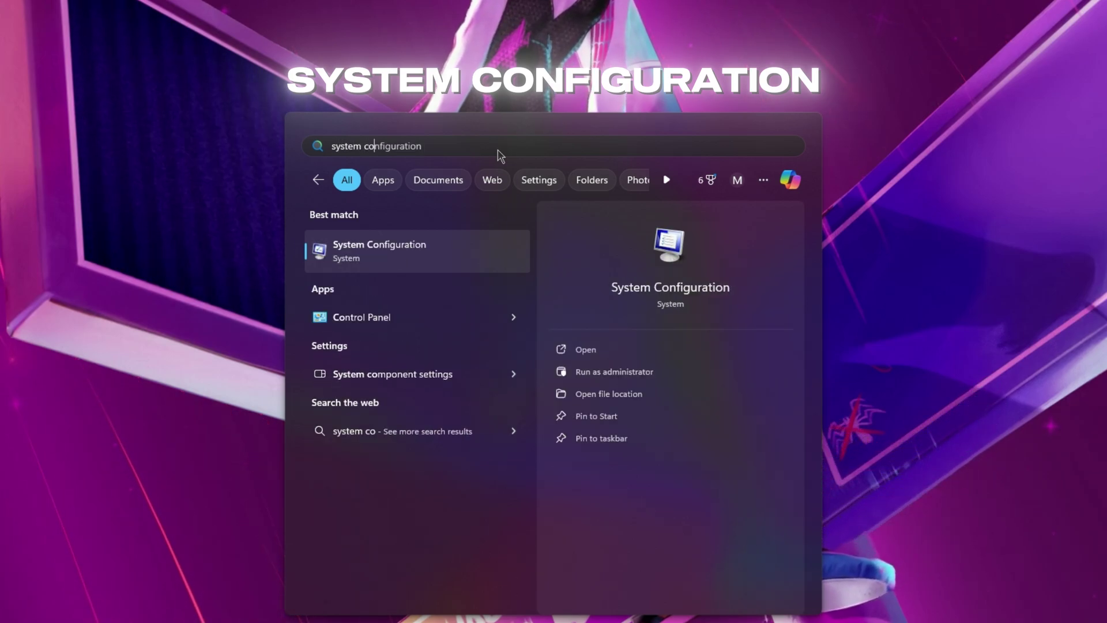
type("nfi")
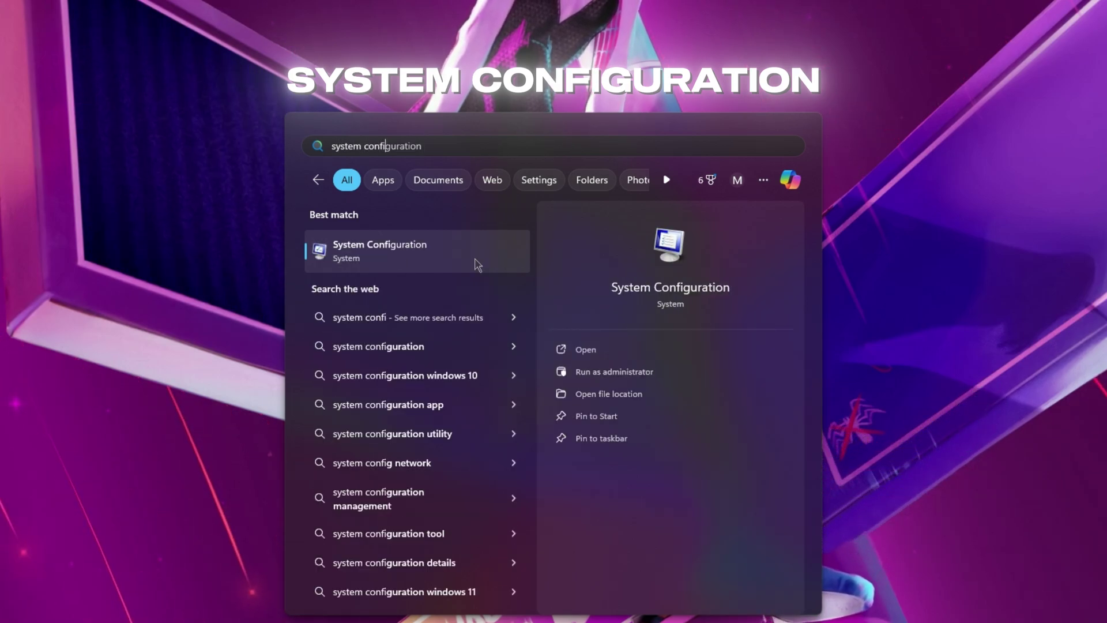
left_click(376, 251)
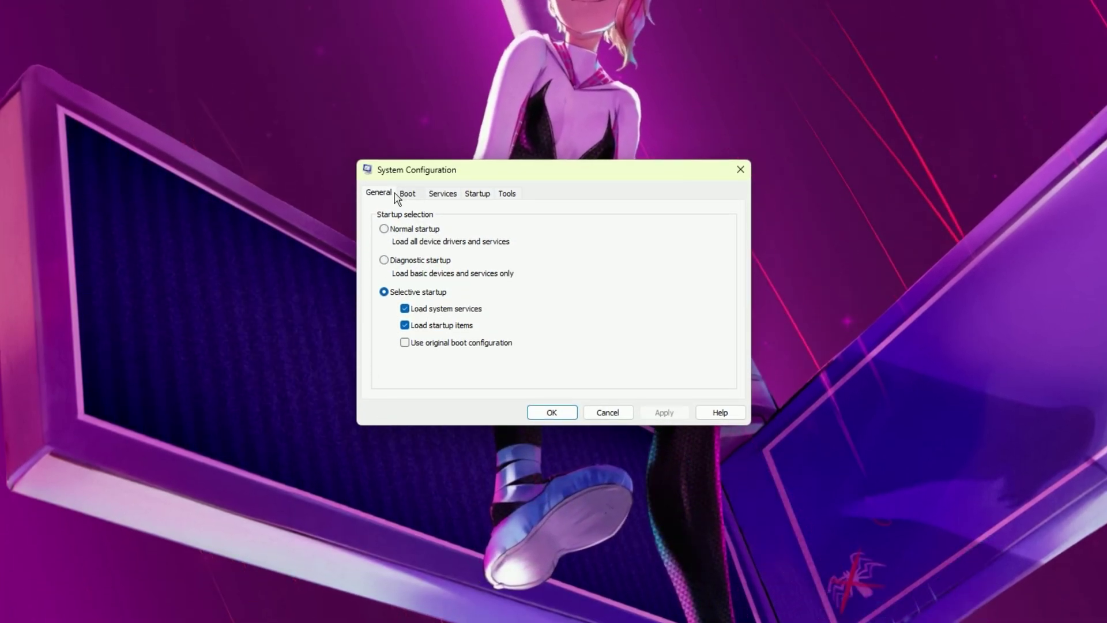
- Enable the number of processors in the advanced boot options, set it to 12 and accept the setting
left_click(407, 194)
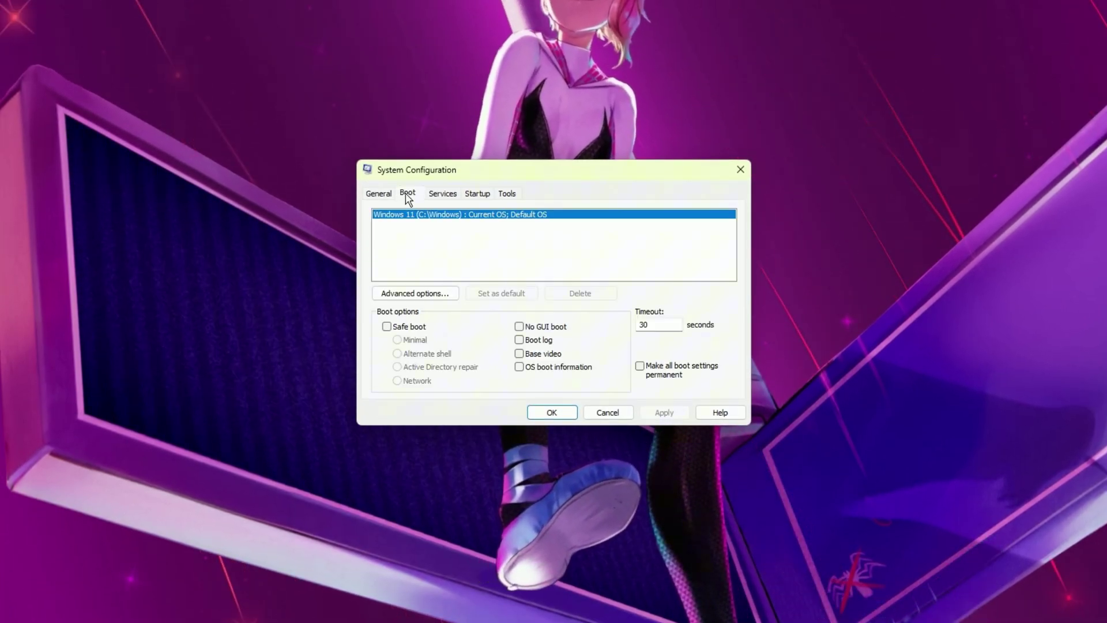
left_click(421, 294)
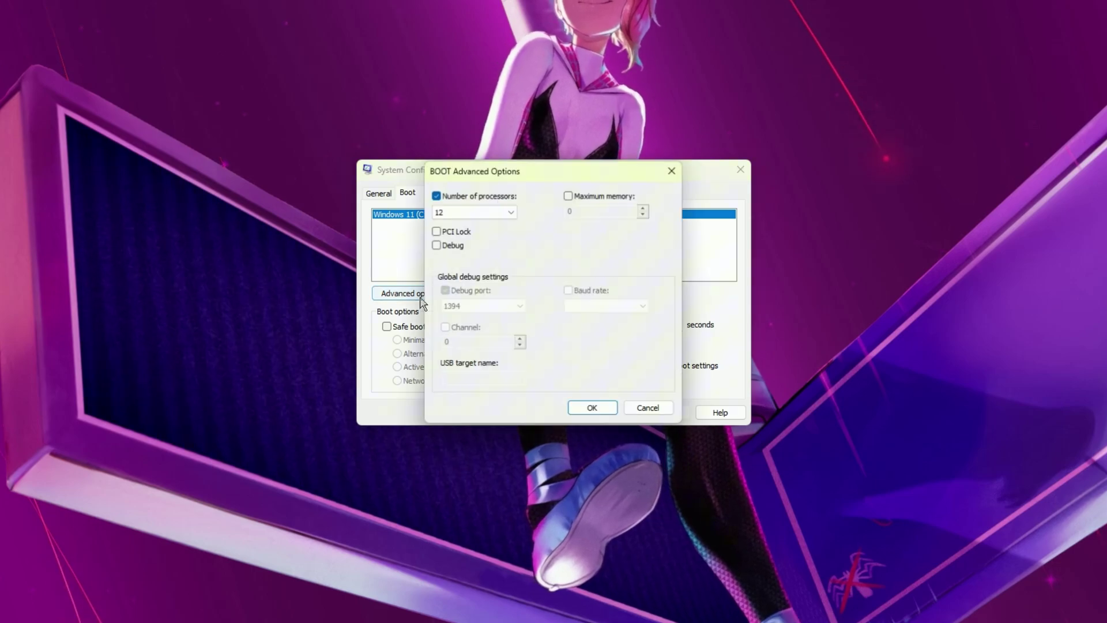
left_click(435, 196)
left_click(475, 212)
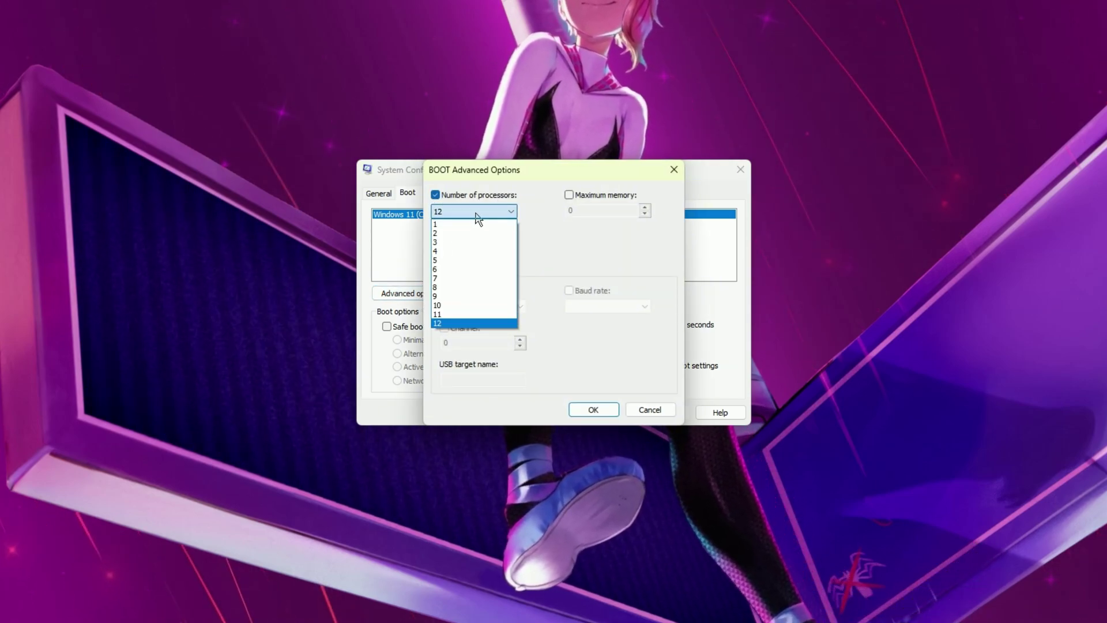
left_click(486, 340)
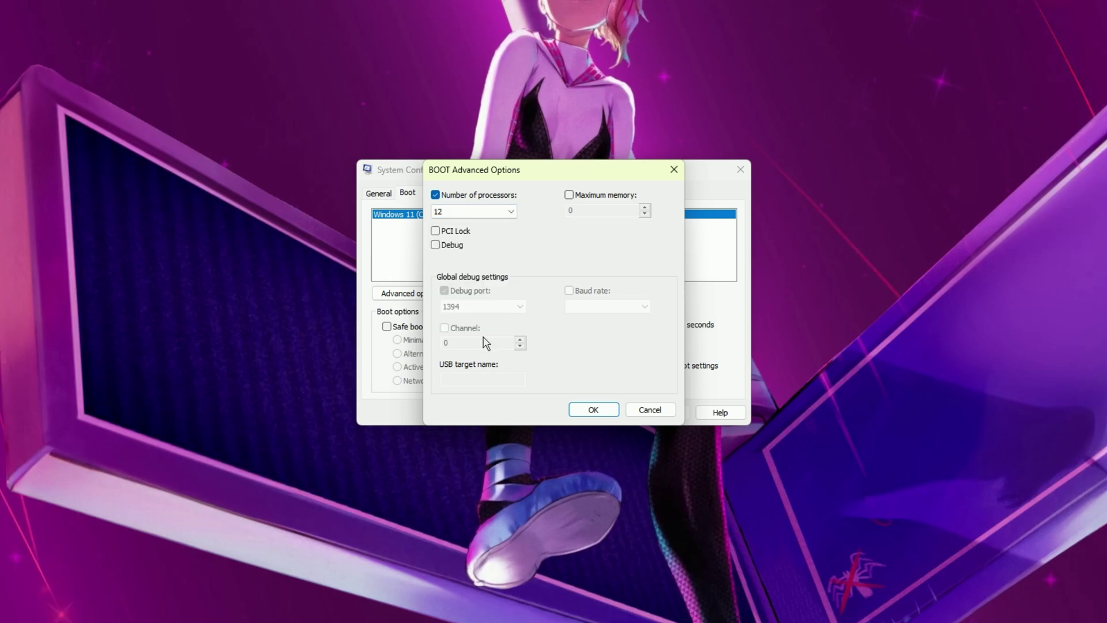
left_click(588, 409)
- Apply the boot configuration and close System Configuration without restarting the computer
left_click(669, 413)
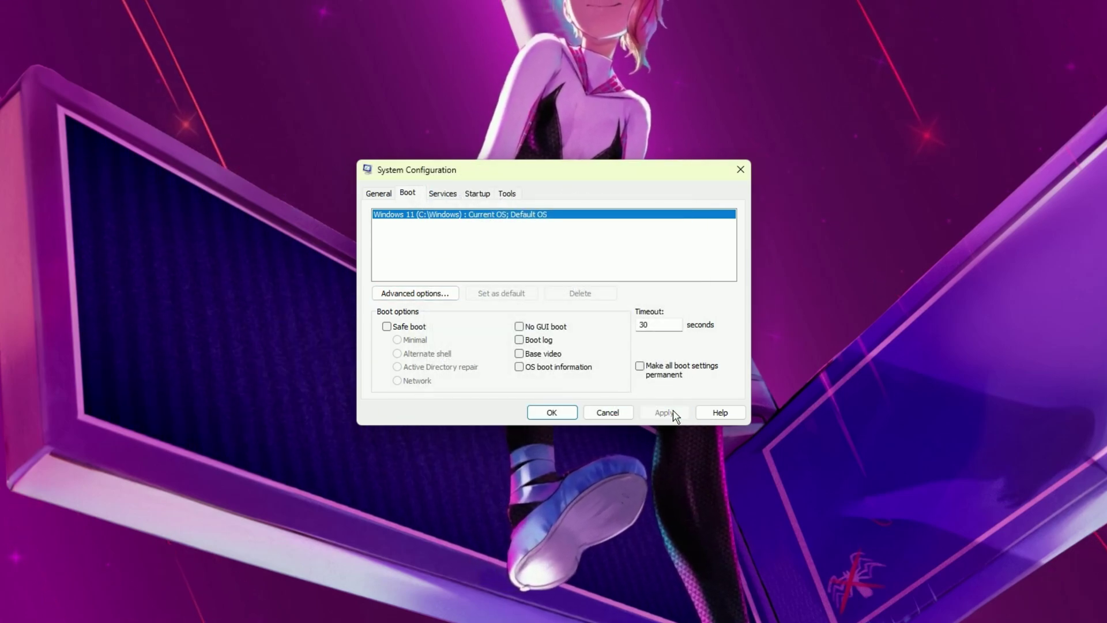
left_click(564, 415)
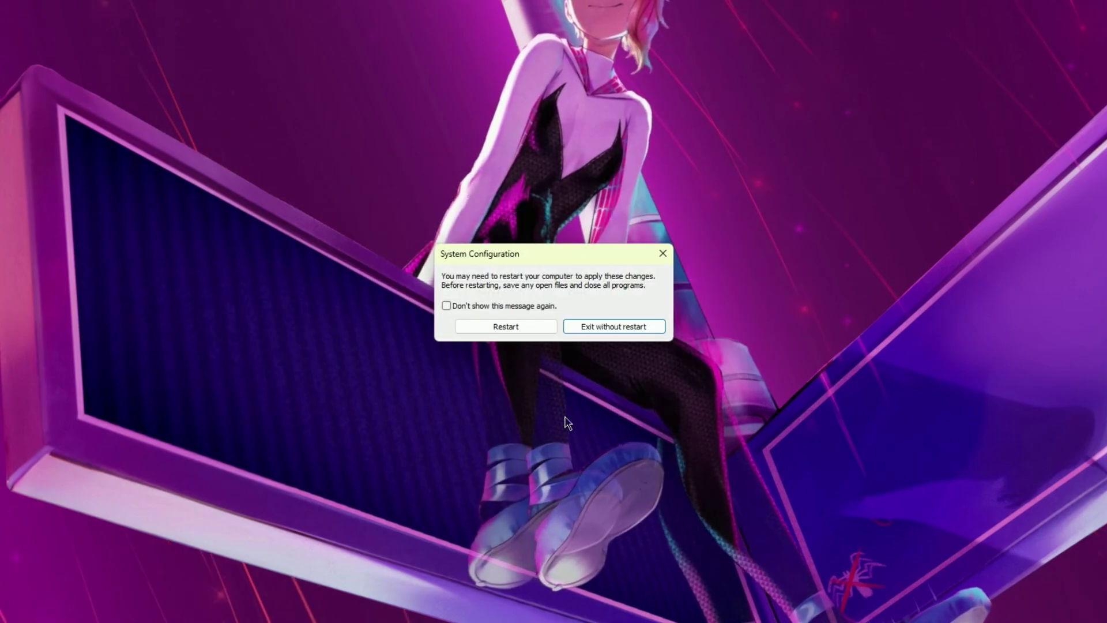
left_click(663, 256)
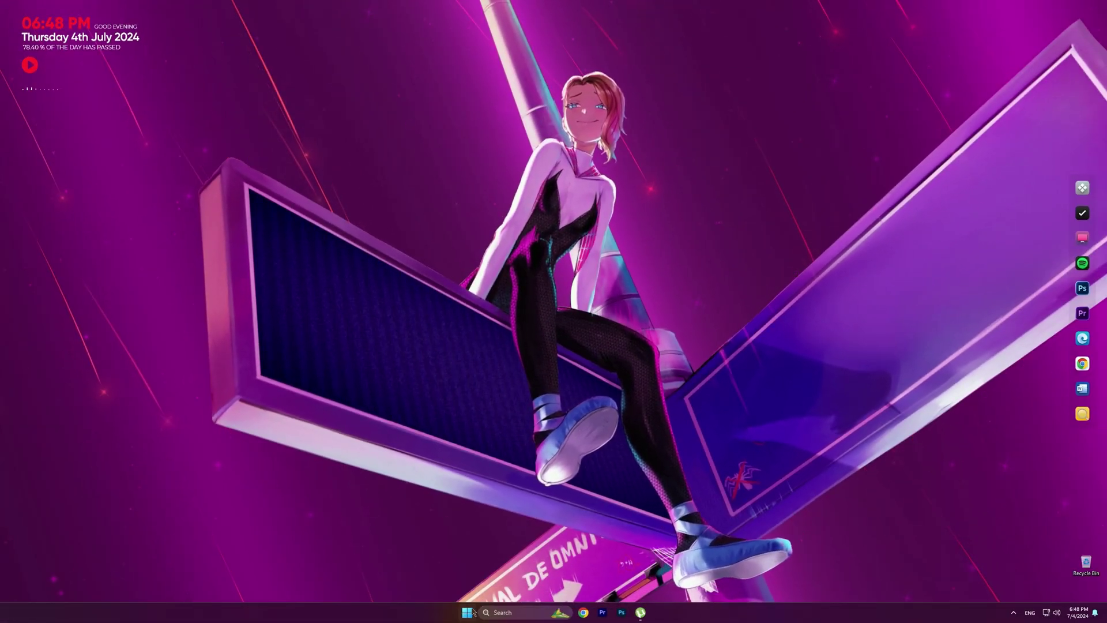
- Find the Windows mouse settings, open the additional mouse settings and move the Mouse Properties dialog toward the middle of the screen
left_click(468, 612)
left_click(517, 226)
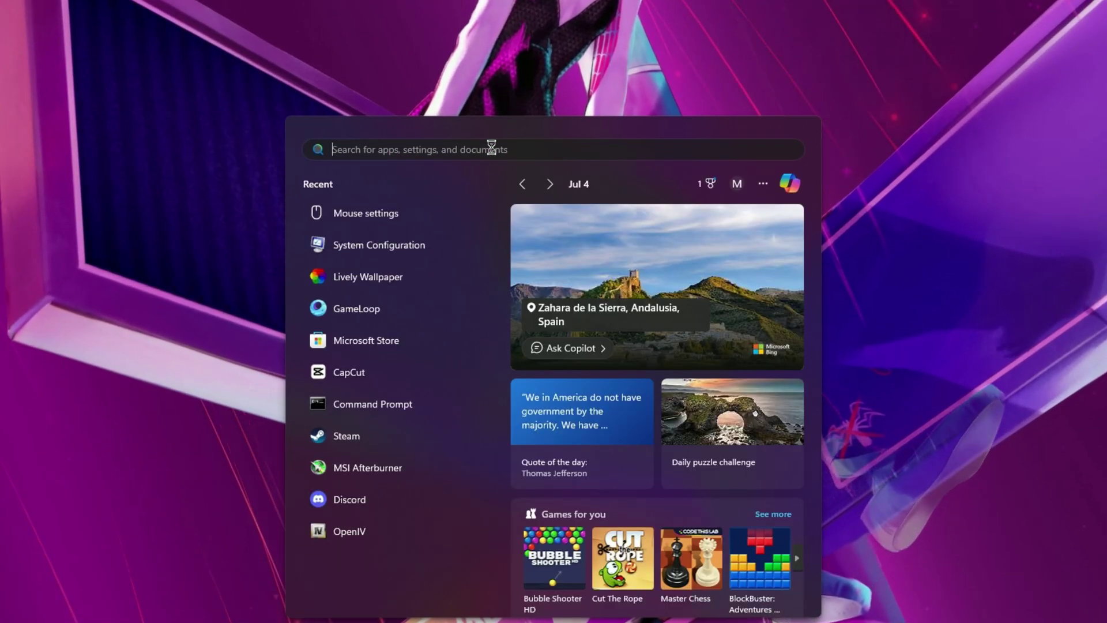
type("mouse p")
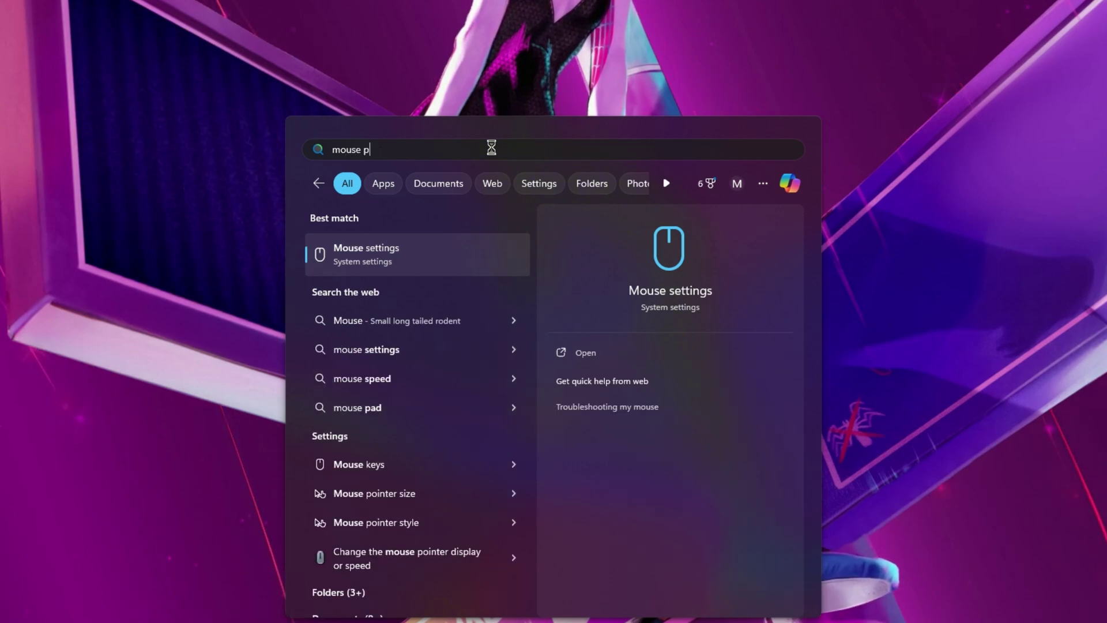
type("ro")
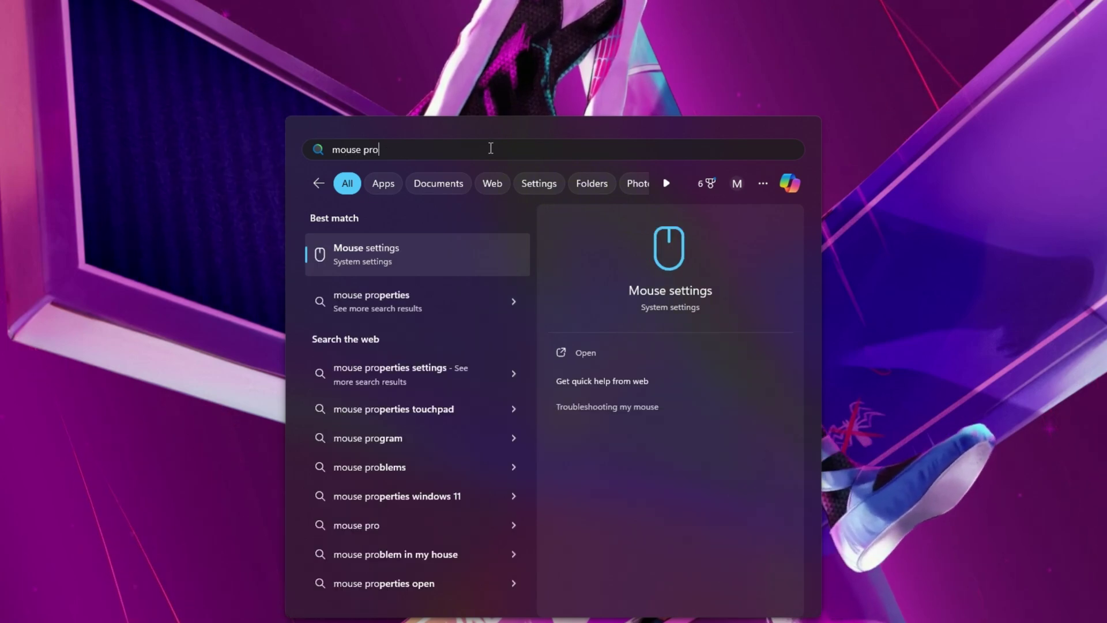
left_click(378, 256)
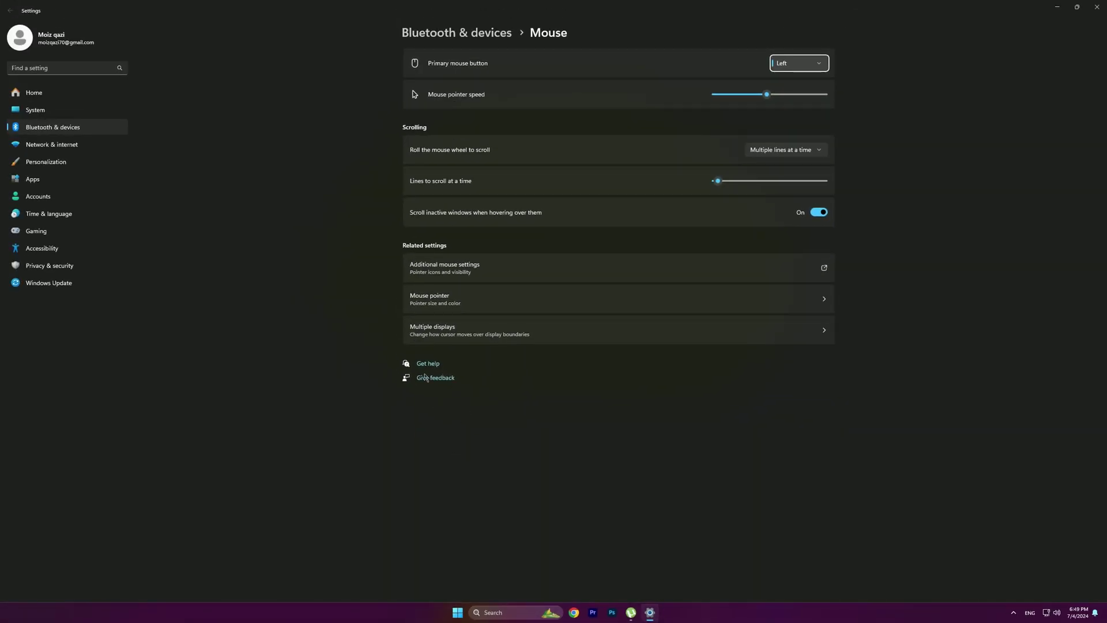
left_click(488, 271)
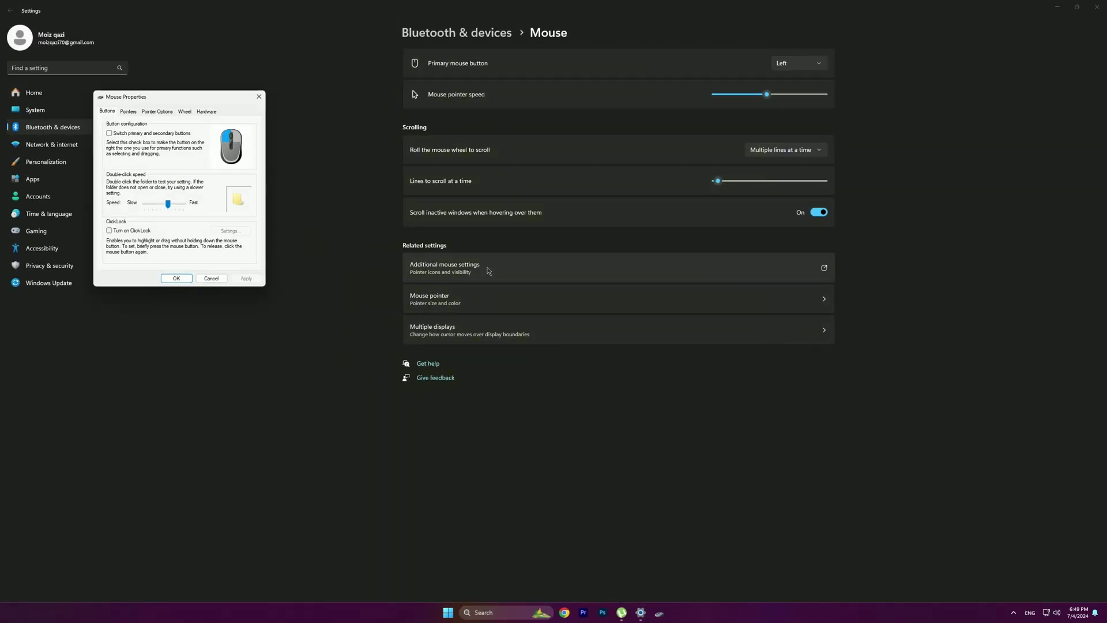
left_click_drag(211, 98, 625, 194)
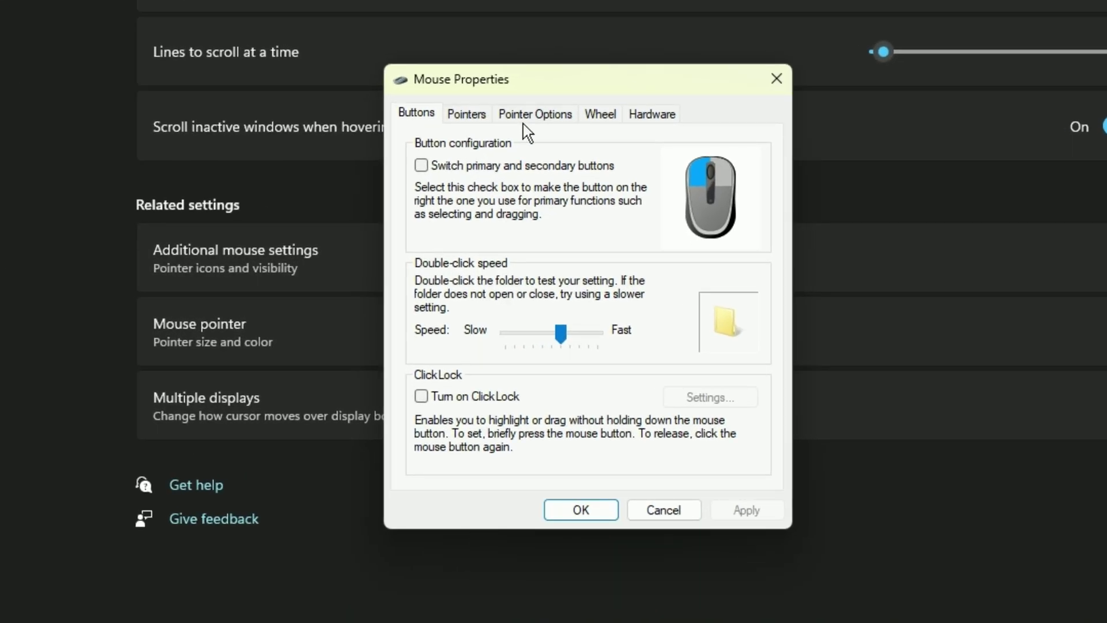
- Turn off Enhance pointer precision in the pointer options, apply the change and close Mouse Properties
left_click(525, 115)
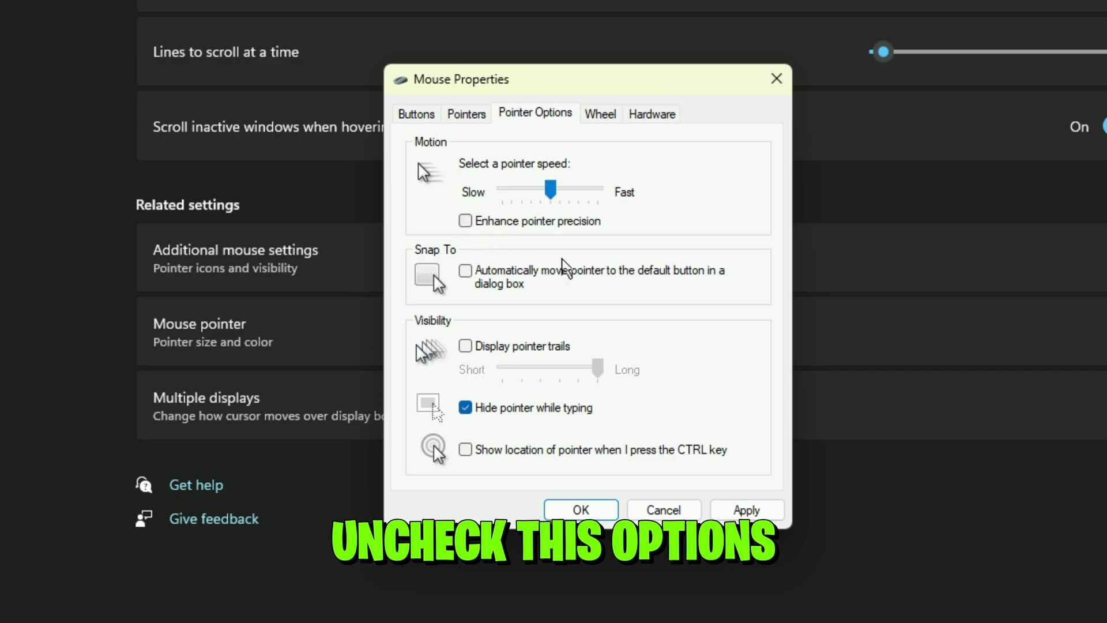
left_click(760, 512)
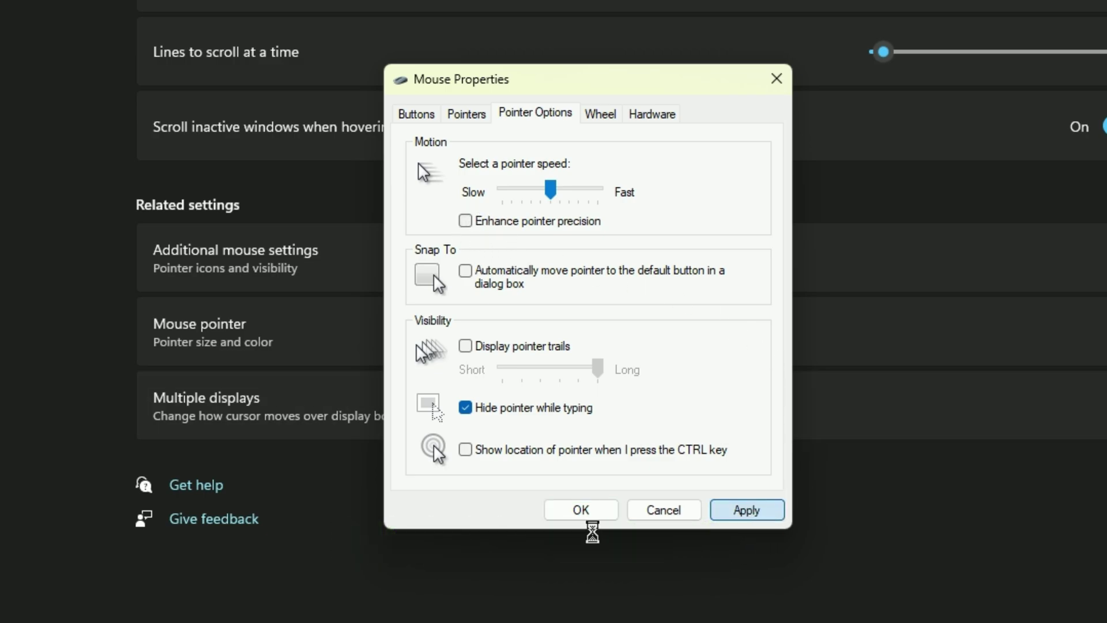
left_click(580, 510)
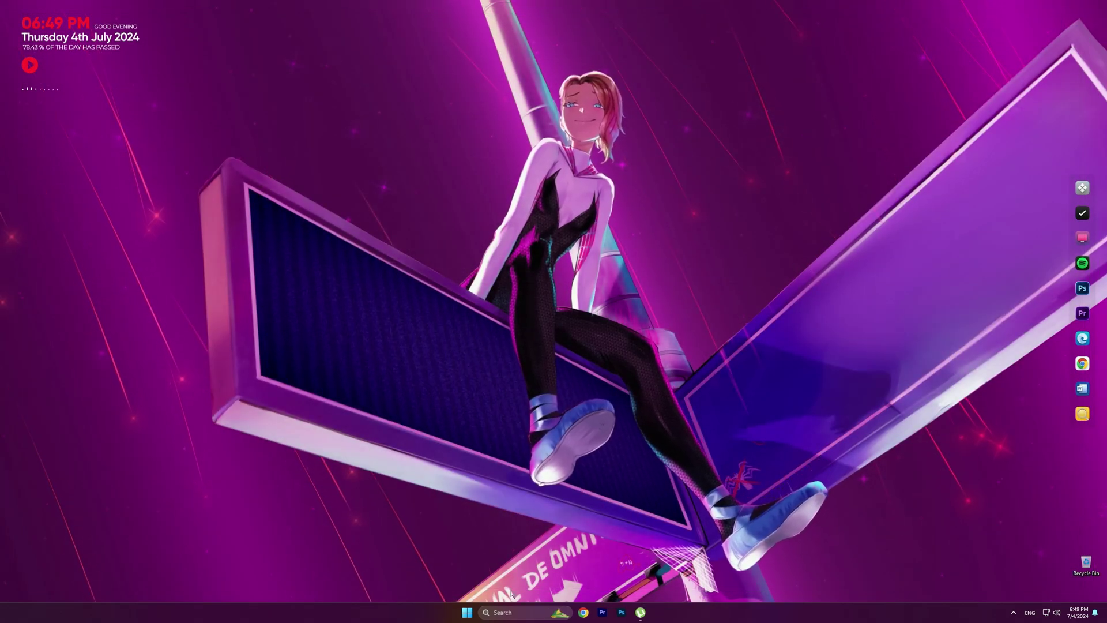
- Search Windows for the Keyboard control panel, open it and move the Keyboard Properties dialog toward the middle of the screen
left_click(467, 613)
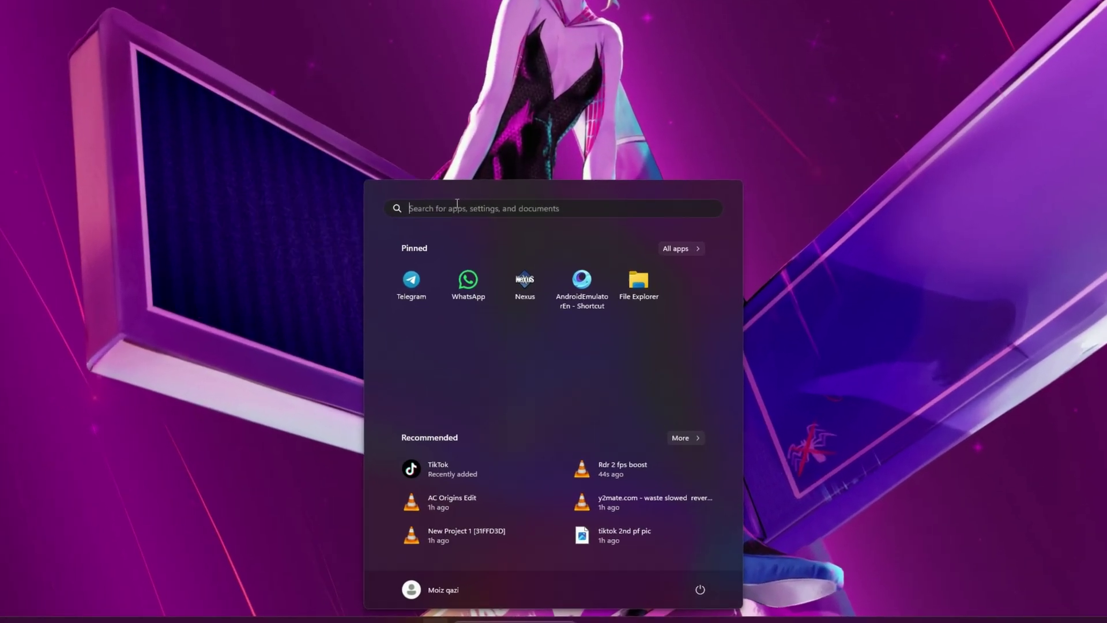
left_click(457, 206)
type("key")
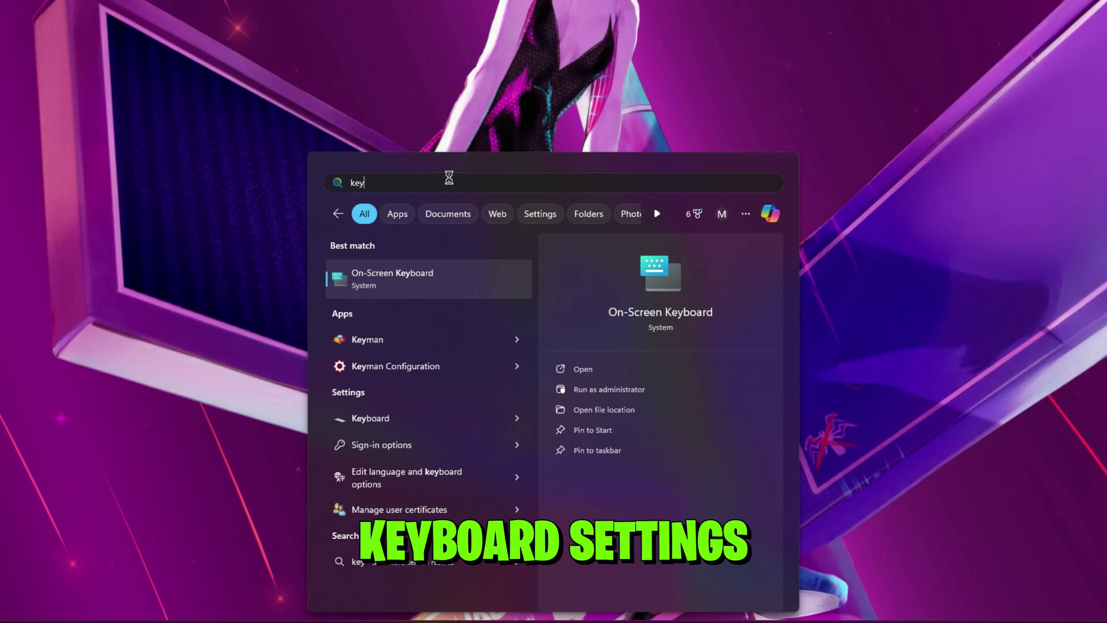
type("bo")
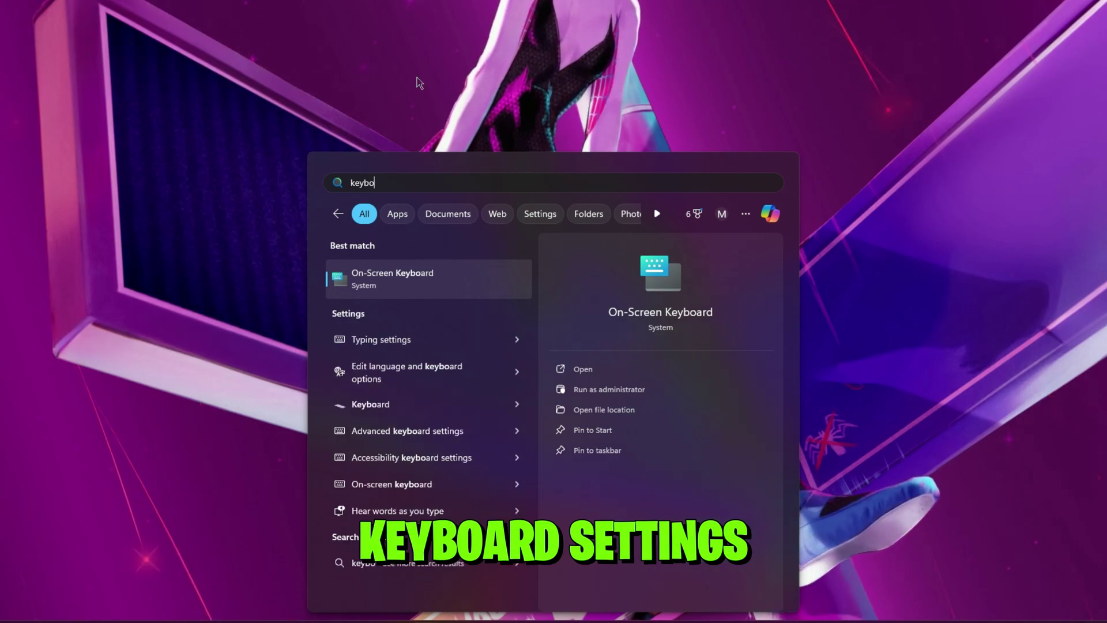
type("ard")
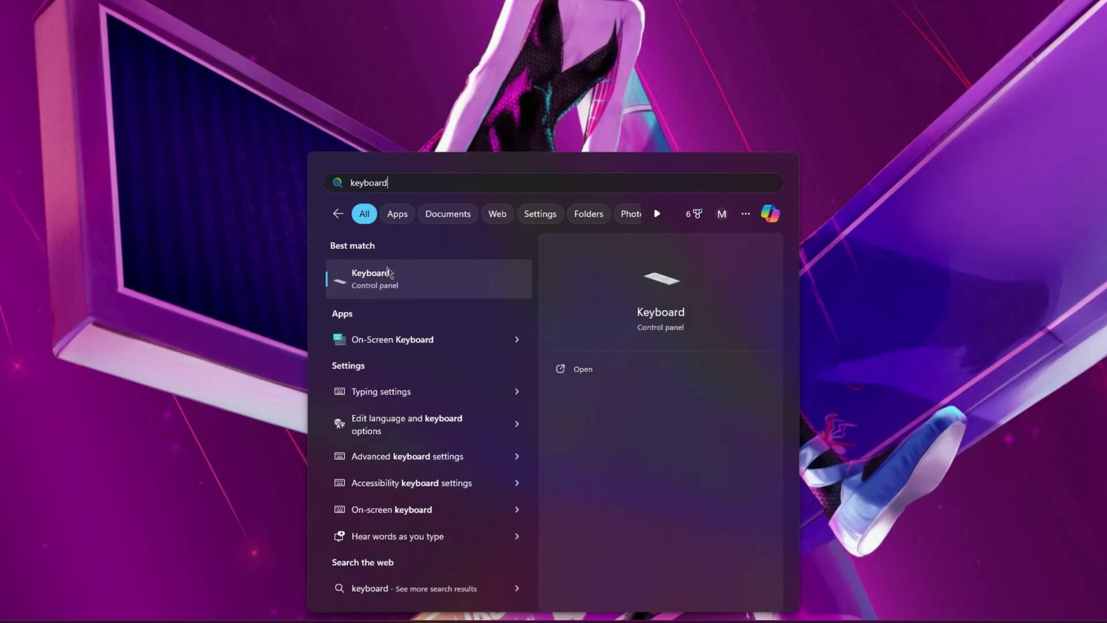
left_click(410, 285)
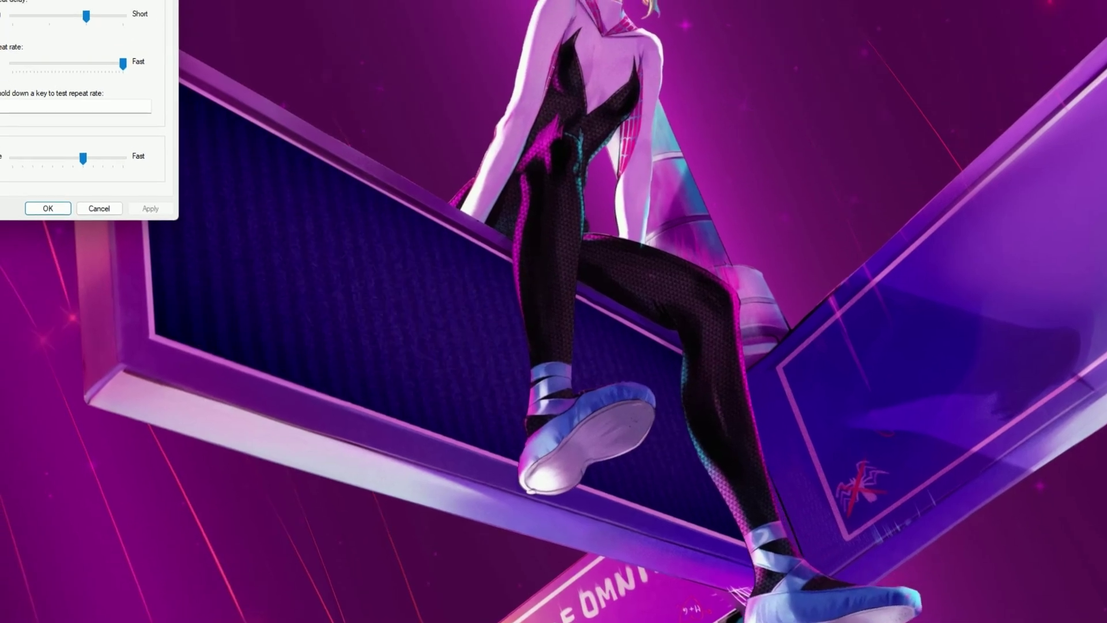
left_click_drag(118, 14, 490, 132)
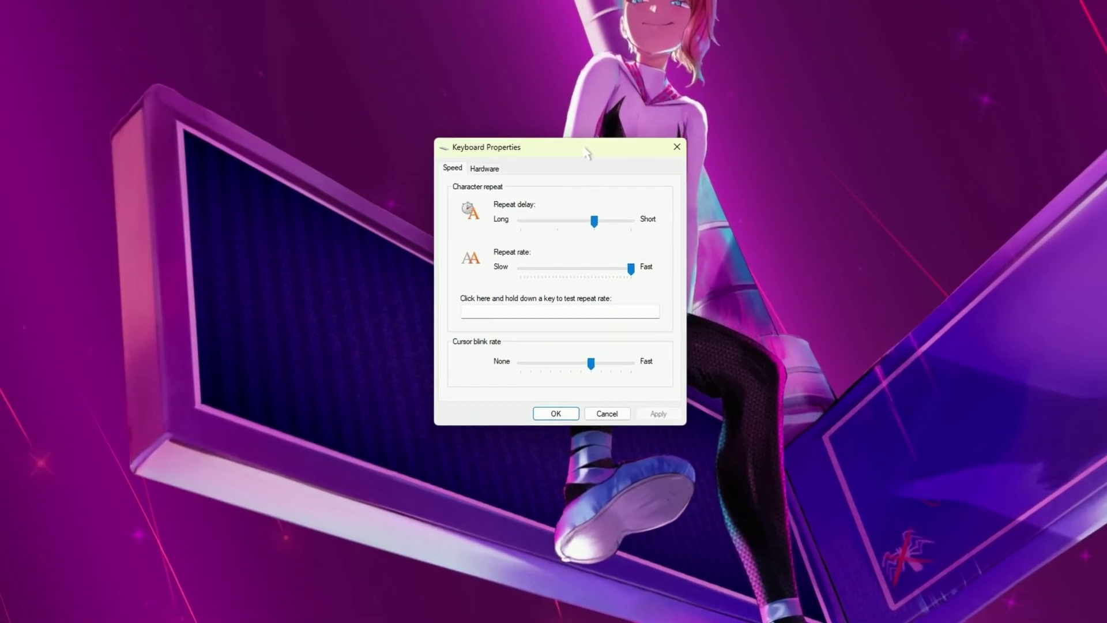
left_click_drag(585, 149, 618, 180)
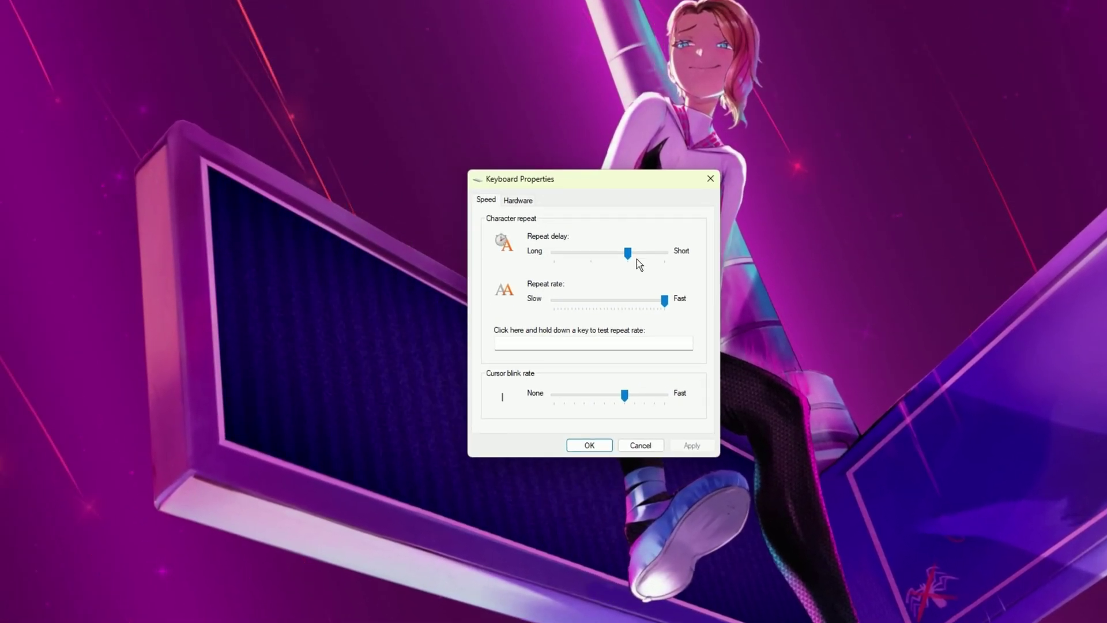
- Set the keyboard's repeat delay to Short, apply the change and close Keyboard Properties
left_click_drag(628, 253, 662, 252)
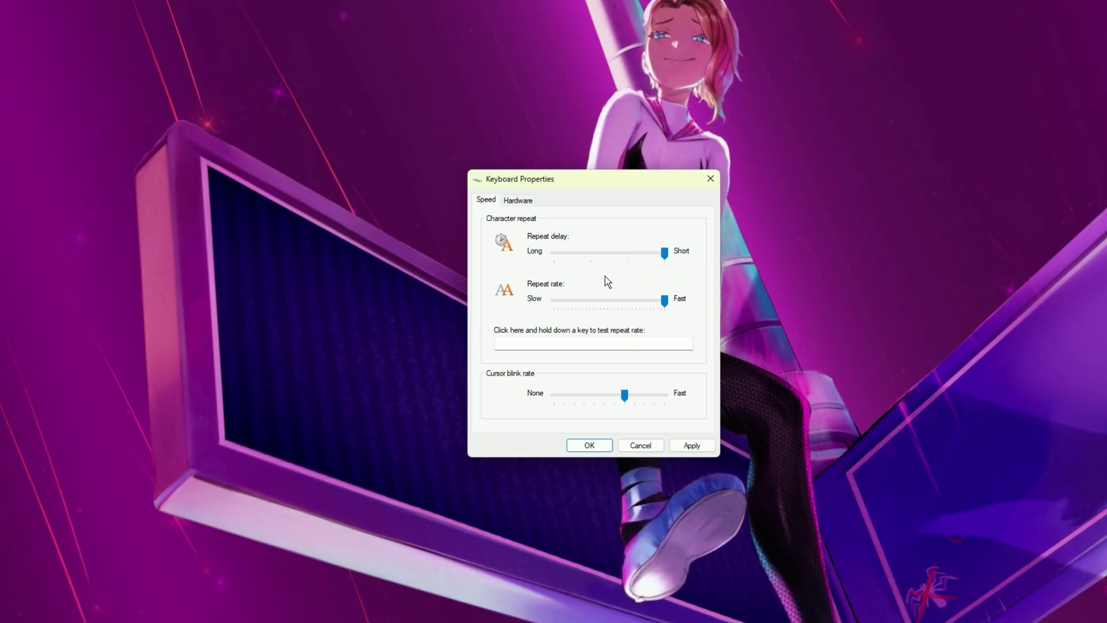
left_click(695, 448)
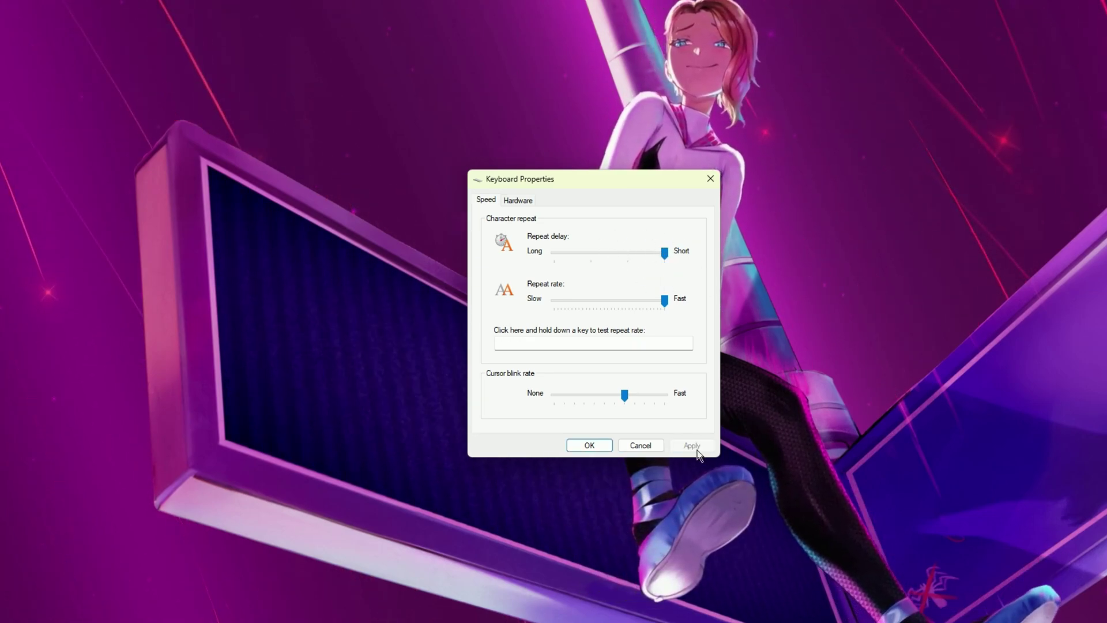
left_click(597, 449)
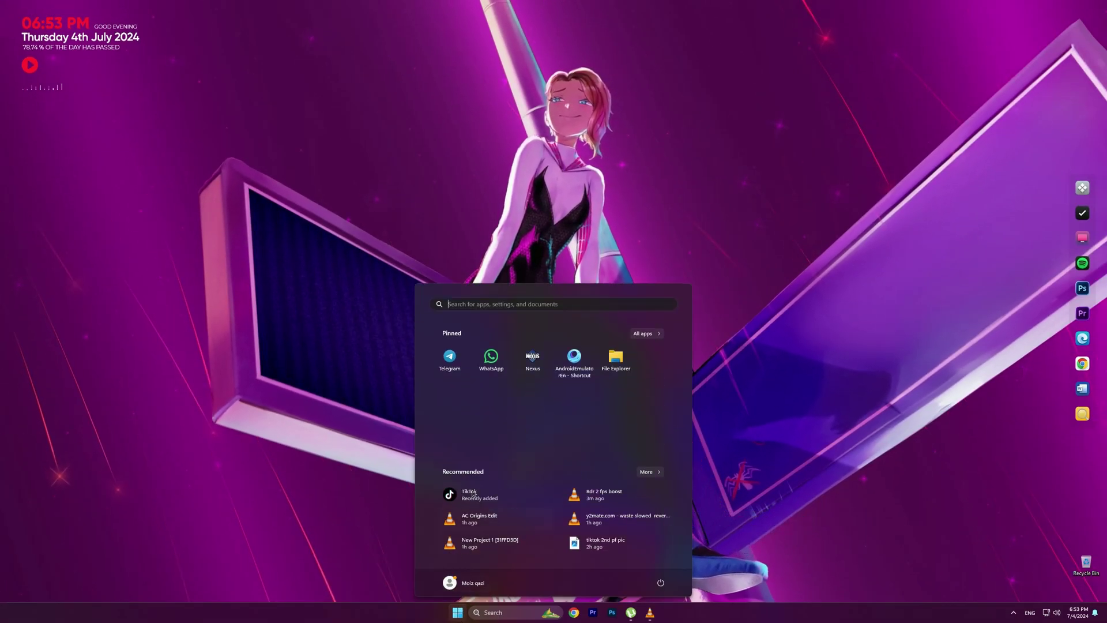
- Find and open the Local Group Policy Editor, and widen its policy tree so the full folder names fit
type("loca")
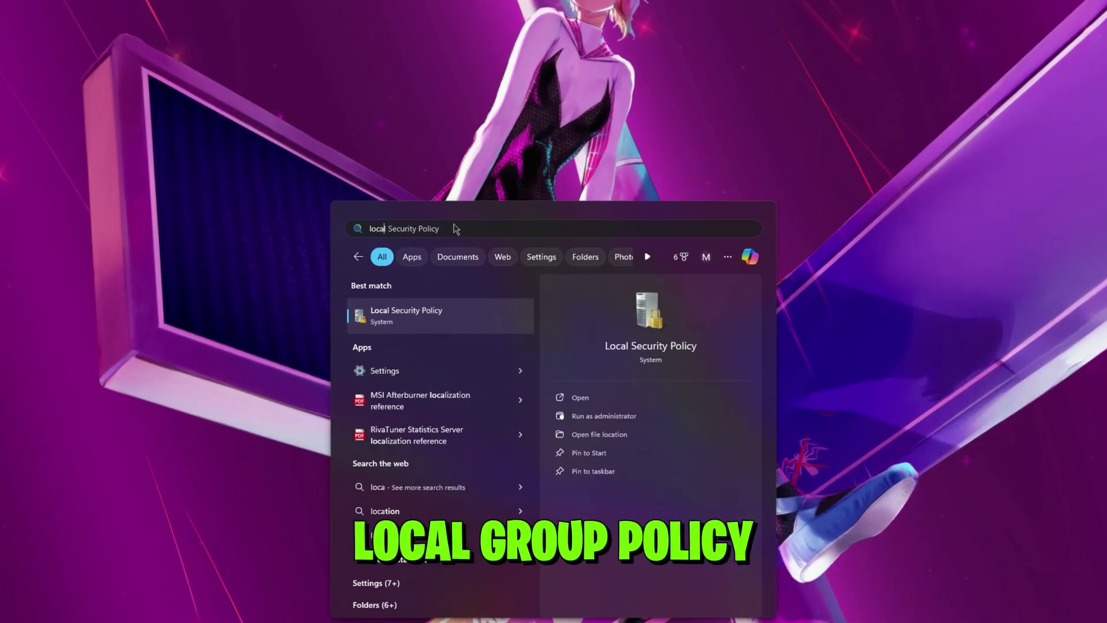
type("l group")
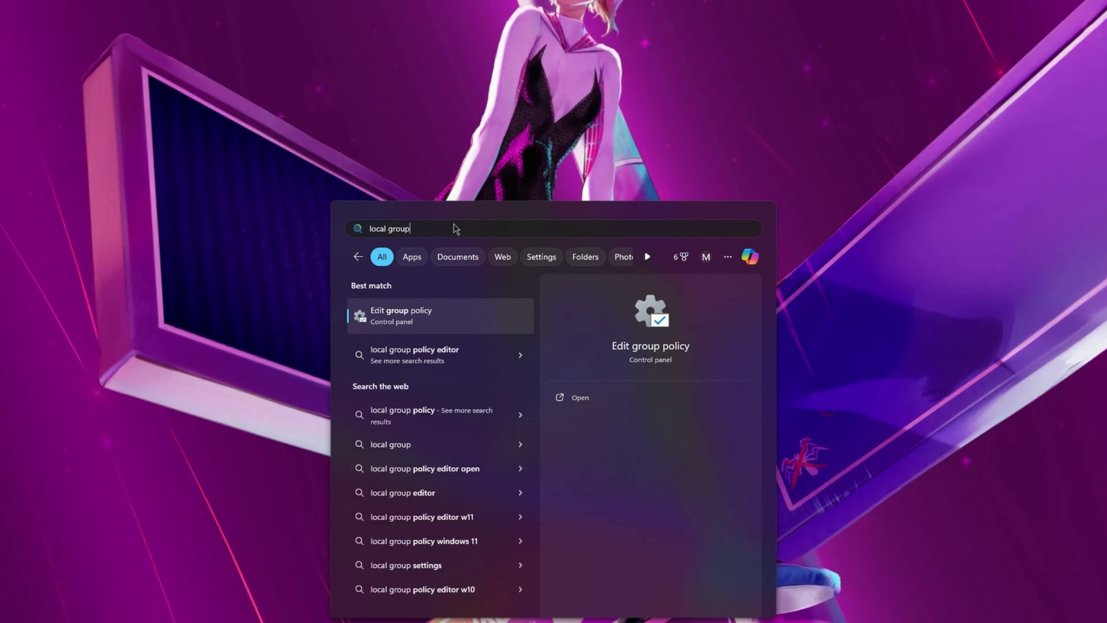
left_click(412, 315)
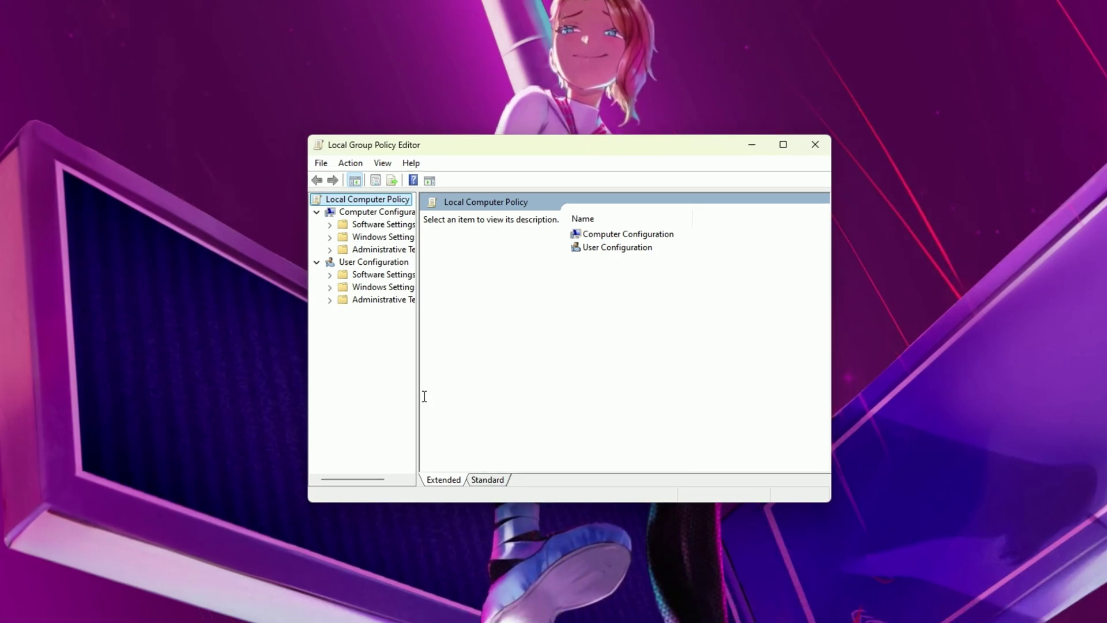
left_click_drag(416, 396, 475, 378)
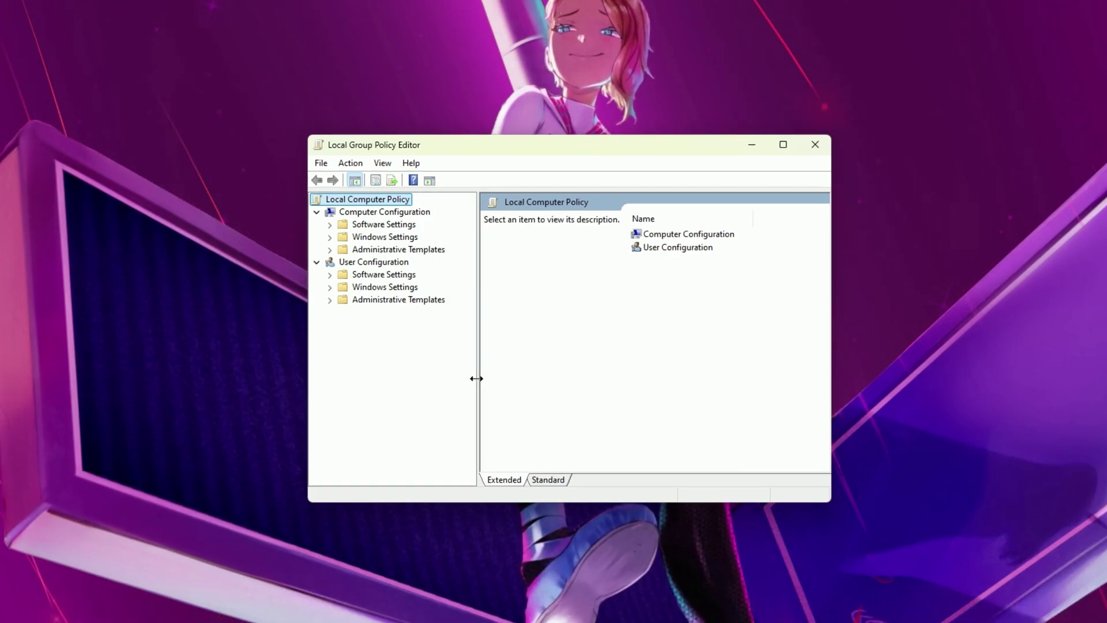
- Go to App Privacy under Computer Configuration > Administrative Templates > Windows Components and enlarge the window so all its policies fit
left_click(398, 250)
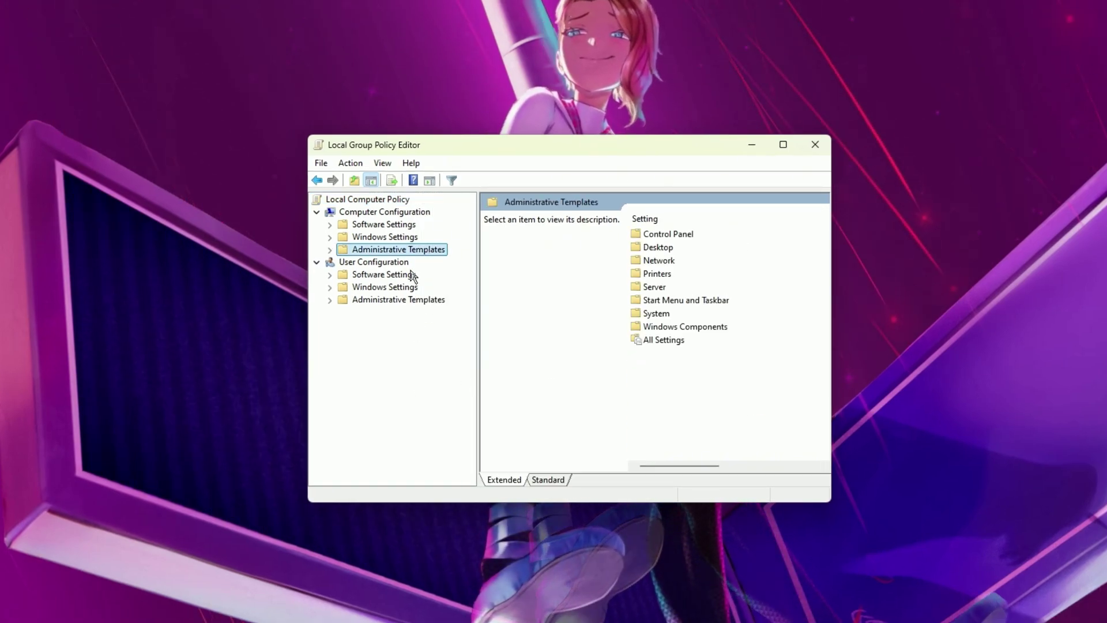
left_click(331, 250)
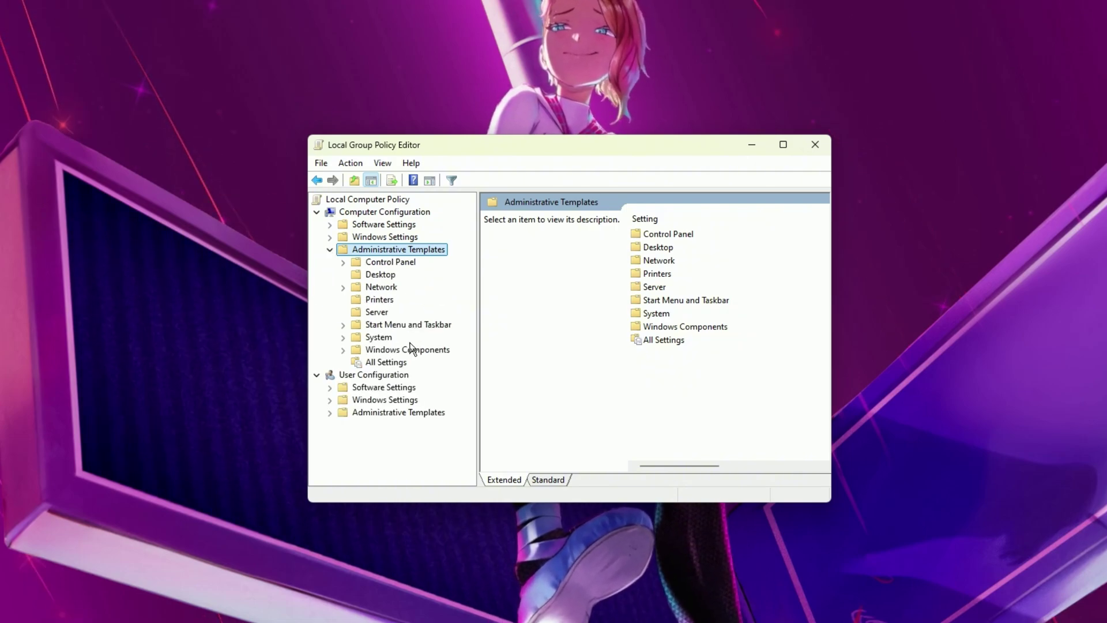
left_click(345, 350)
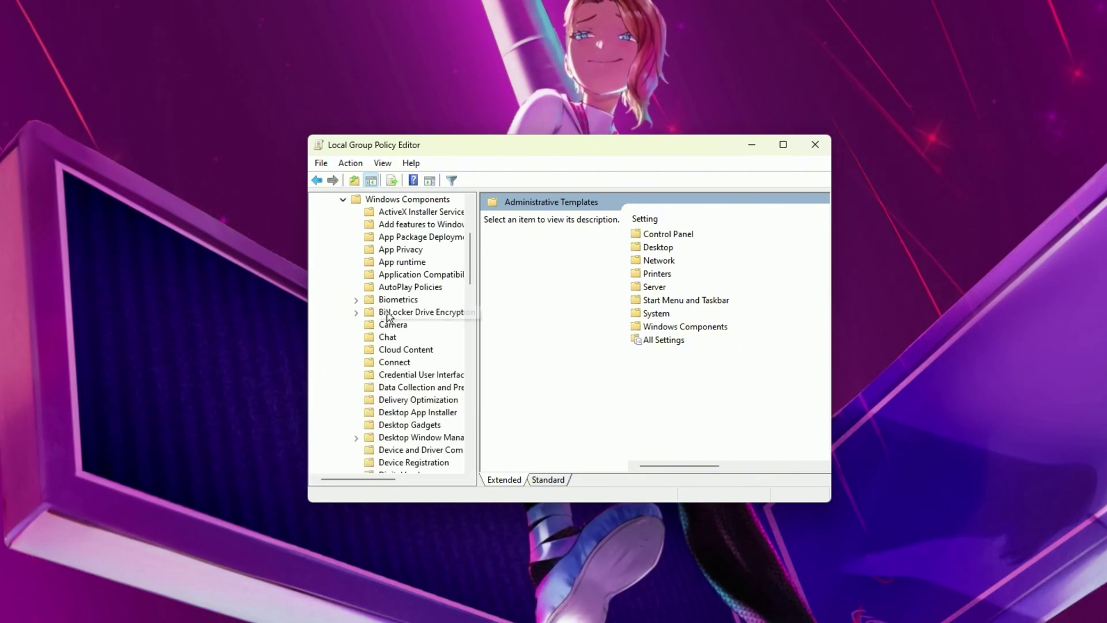
left_click(395, 251)
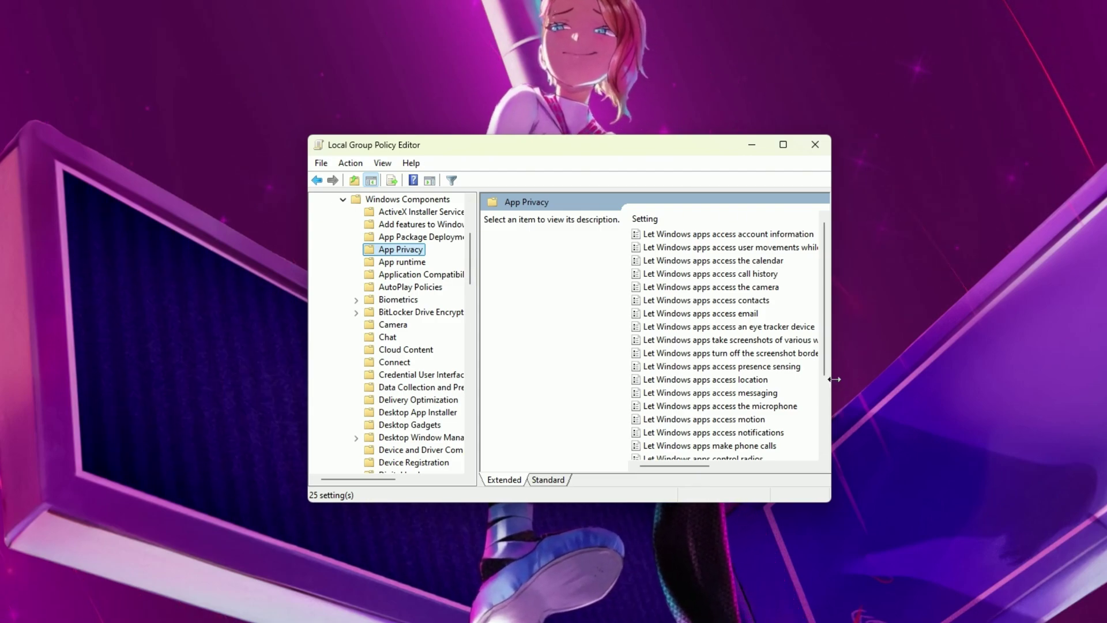
left_click_drag(835, 379, 996, 402)
left_click_drag(834, 501, 837, 622)
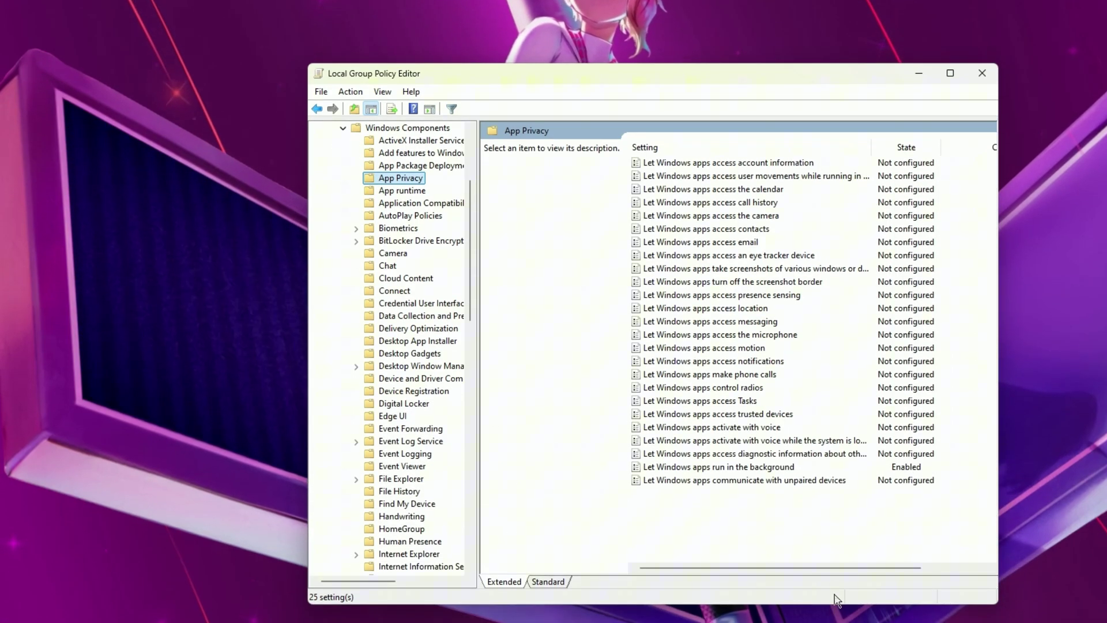
- Set the policy "Let Windows apps run in the background" to Force Deny for all apps, apply it and close the policy editor
left_click(697, 468)
double_click(703, 468)
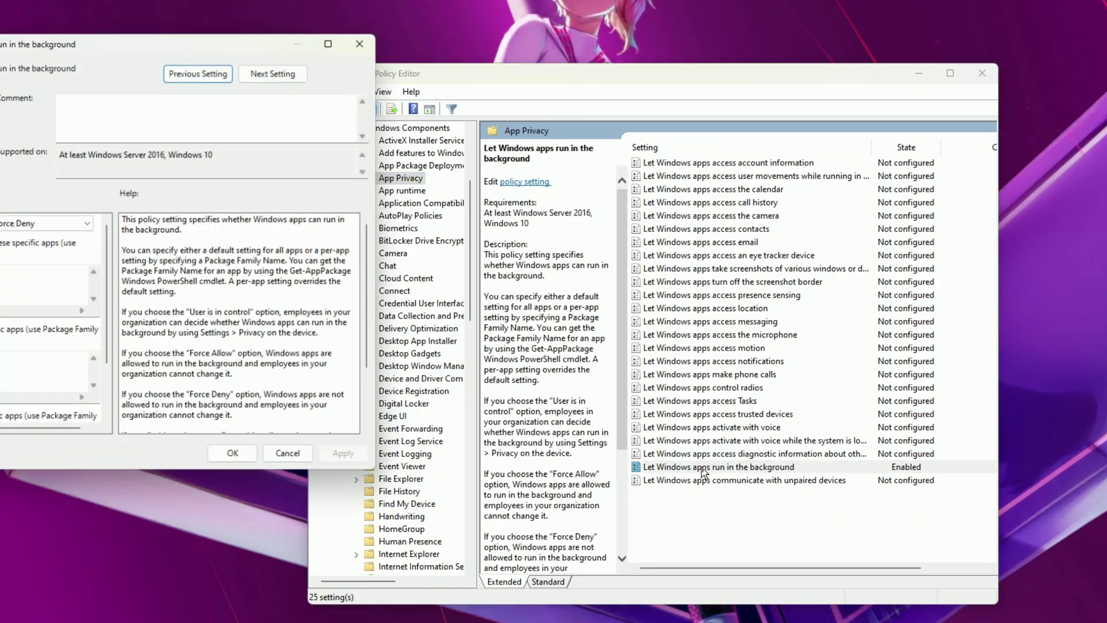
left_click_drag(220, 45, 736, 134)
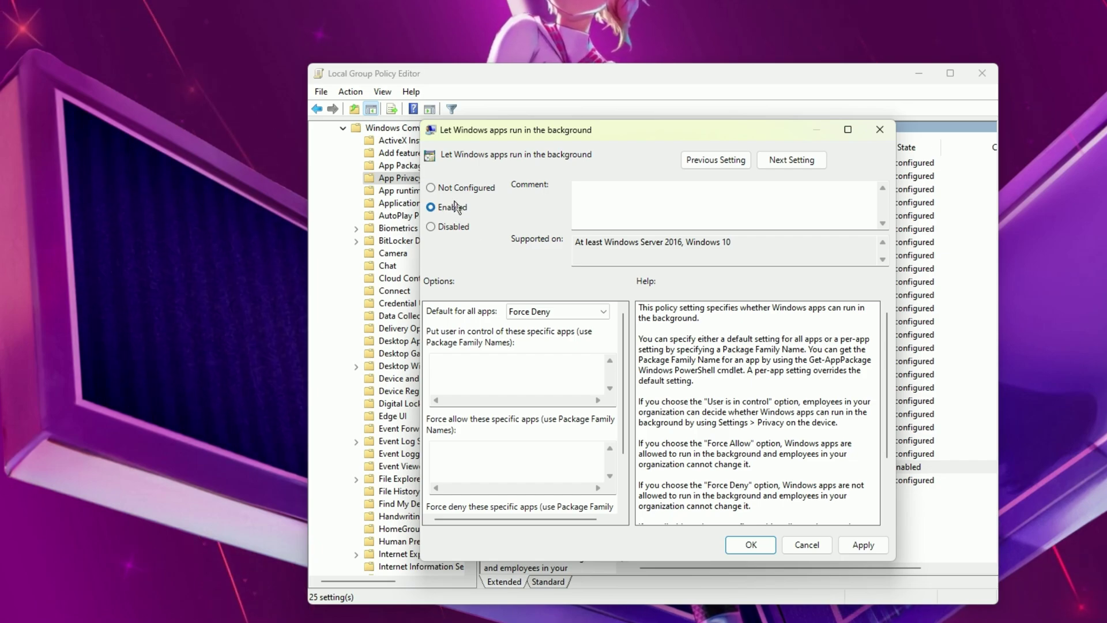
left_click(600, 311)
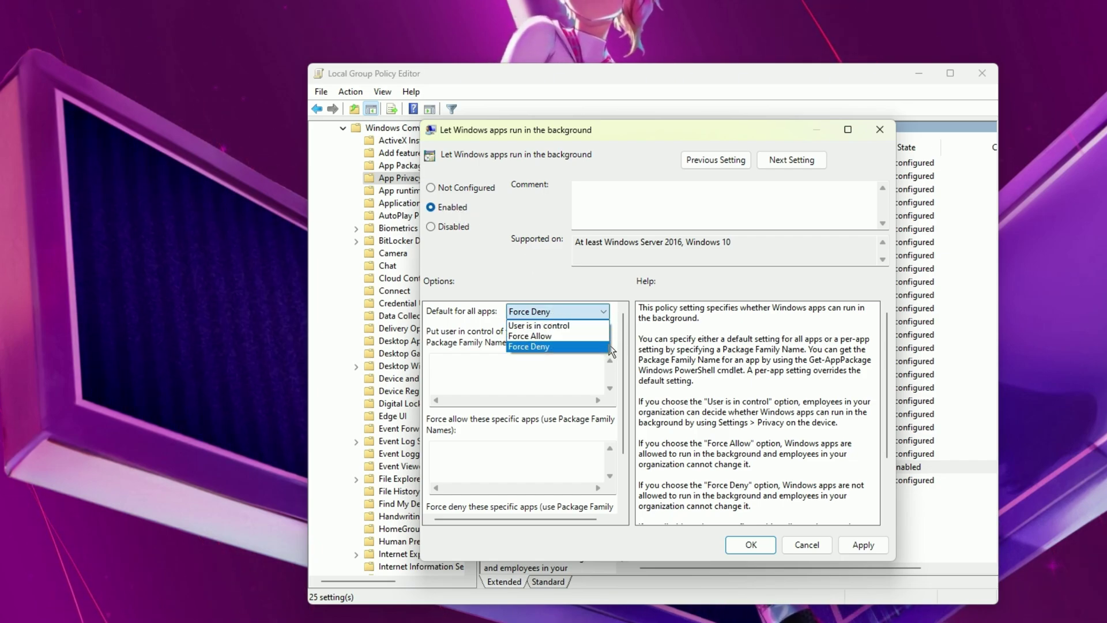
left_click(540, 347)
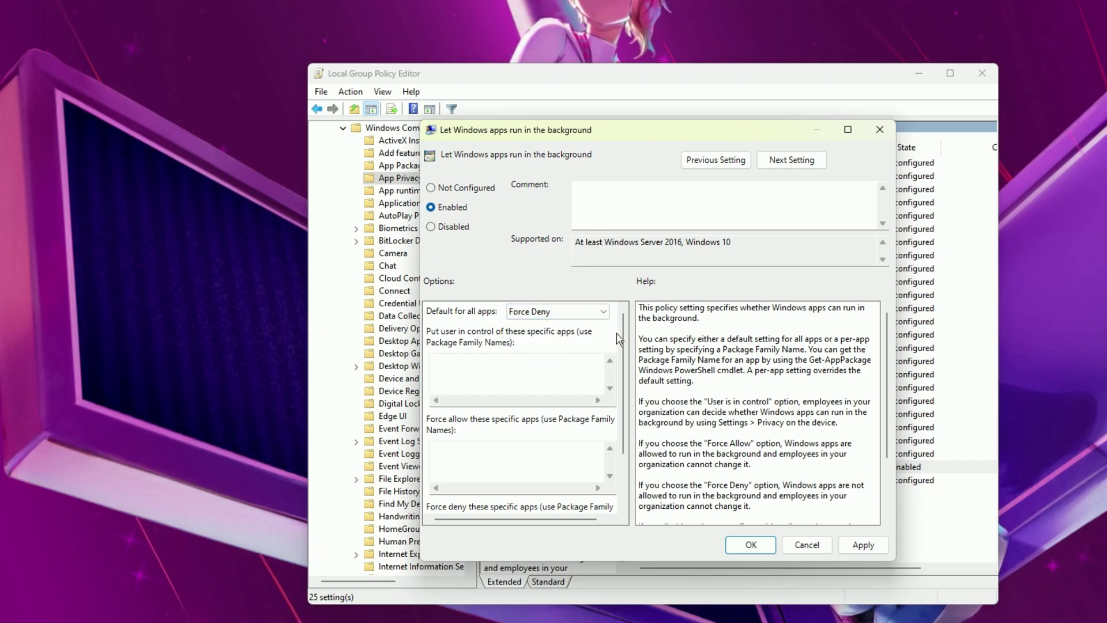
left_click(879, 545)
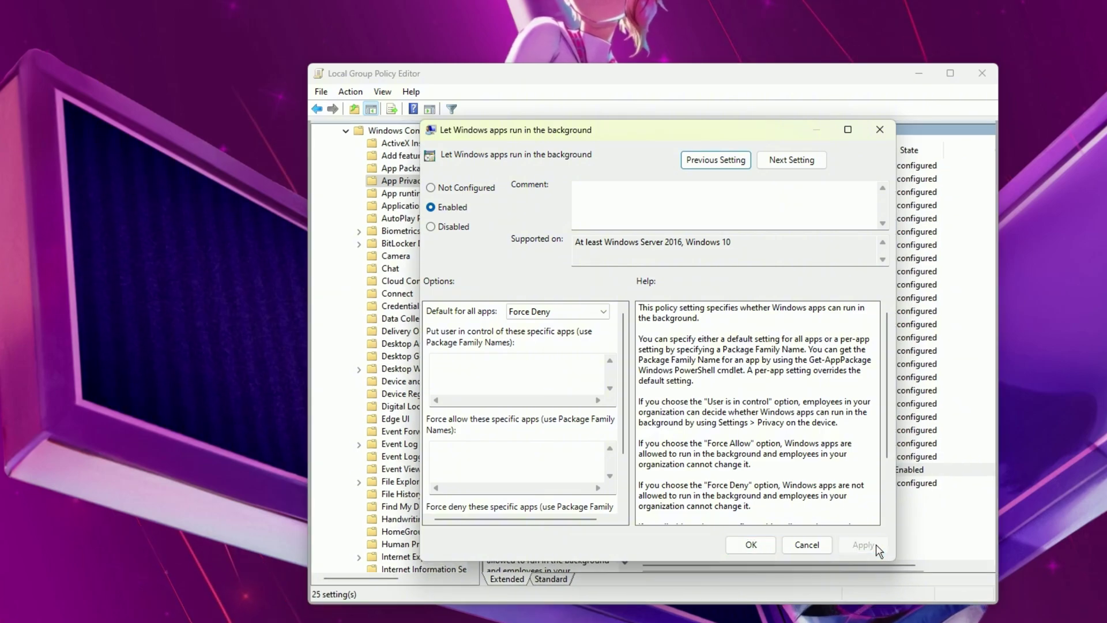
left_click(751, 545)
left_click(983, 75)
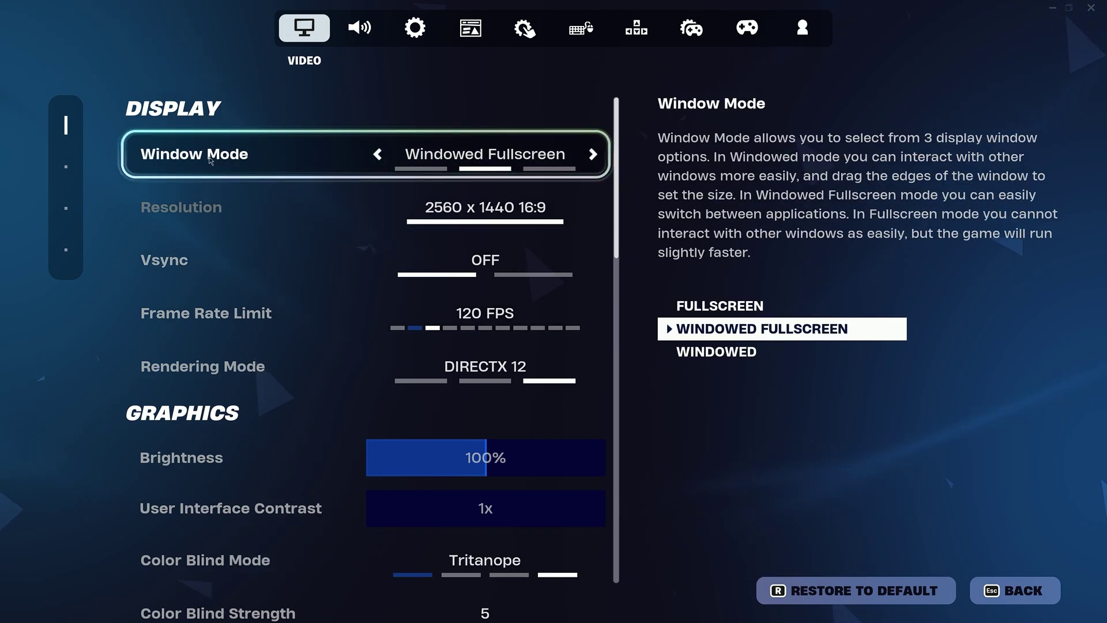
- In Fortnite's video settings, set Window Mode to Fullscreen and Resolution to 1920 x 1080 16:9
left_click(378, 155)
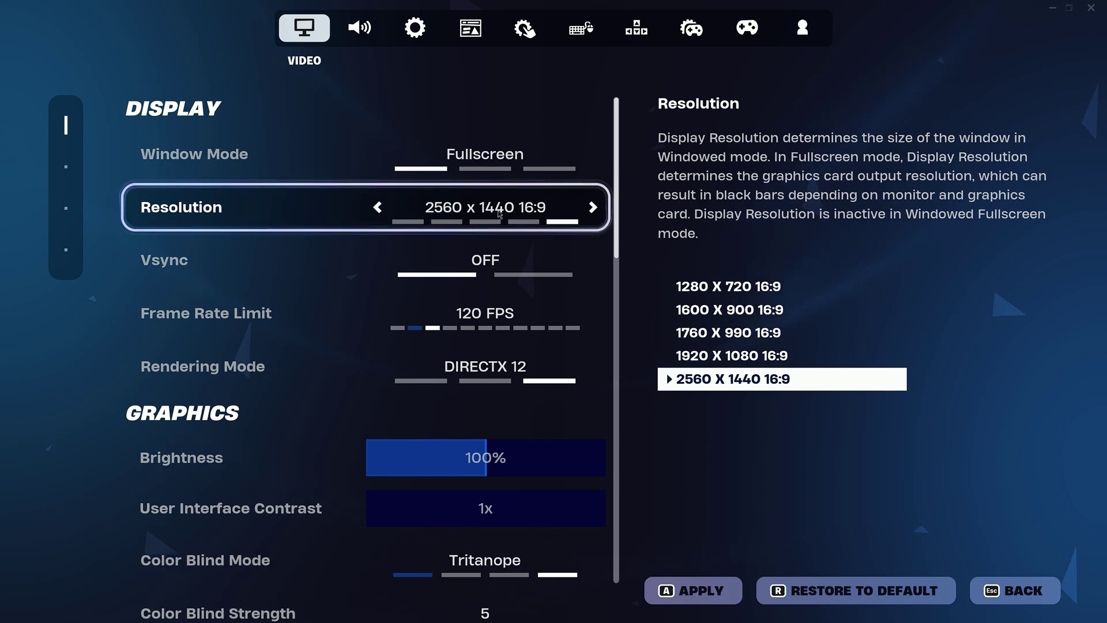
left_click(378, 209)
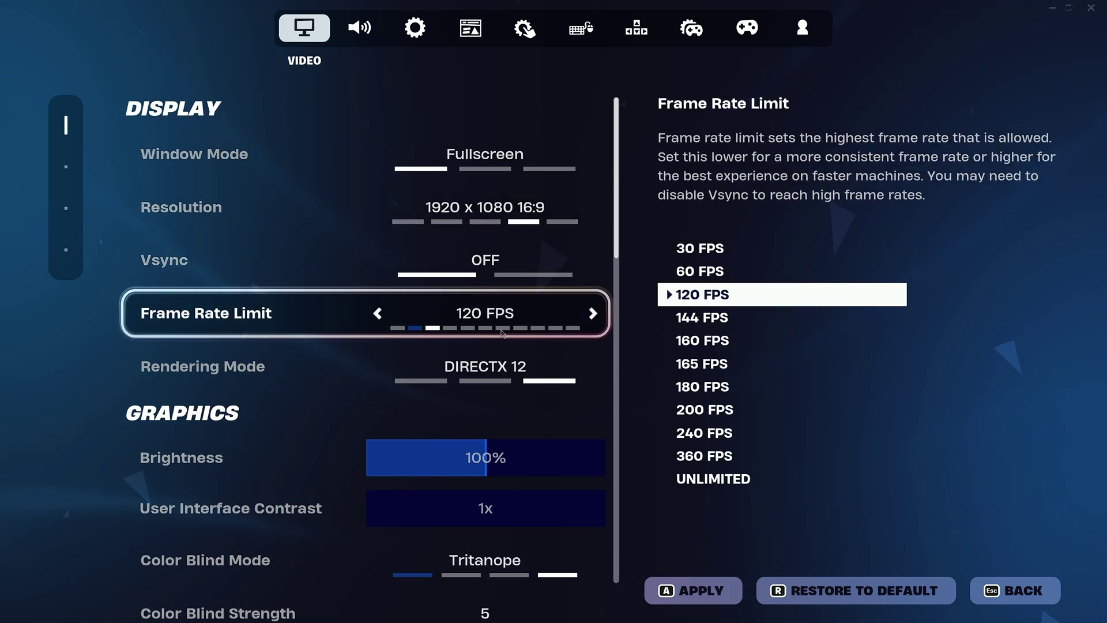
- Set the Frame Rate Limit to Unlimited
left_click(593, 313)
left_click(593, 313)
left_click(594, 314)
left_click(594, 314)
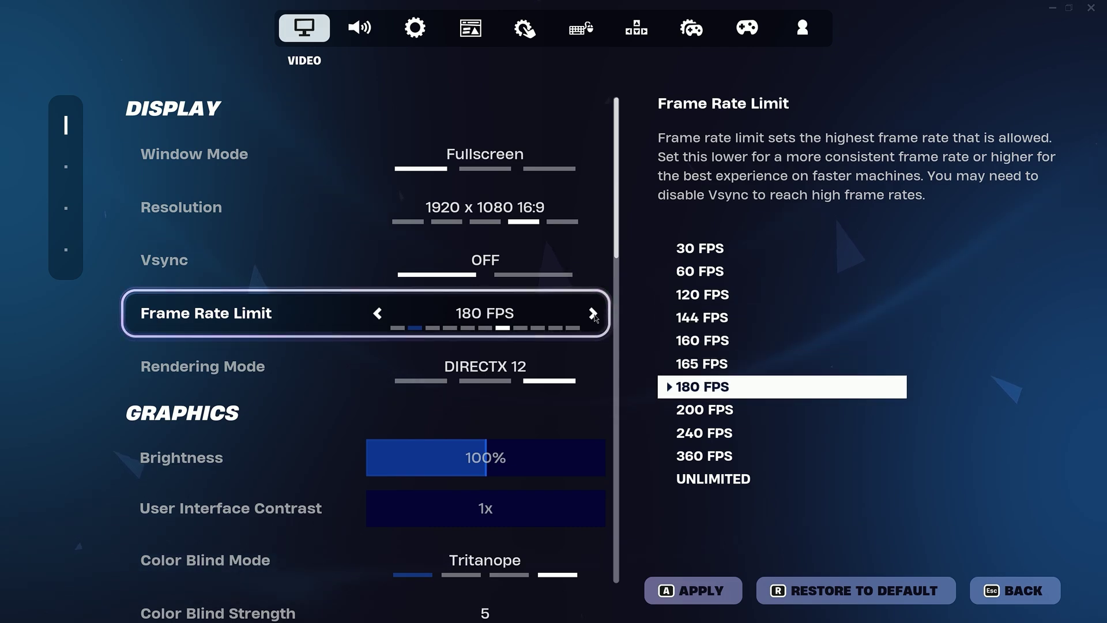
left_click(593, 313)
left_click(594, 314)
left_click(594, 314)
left_click(593, 313)
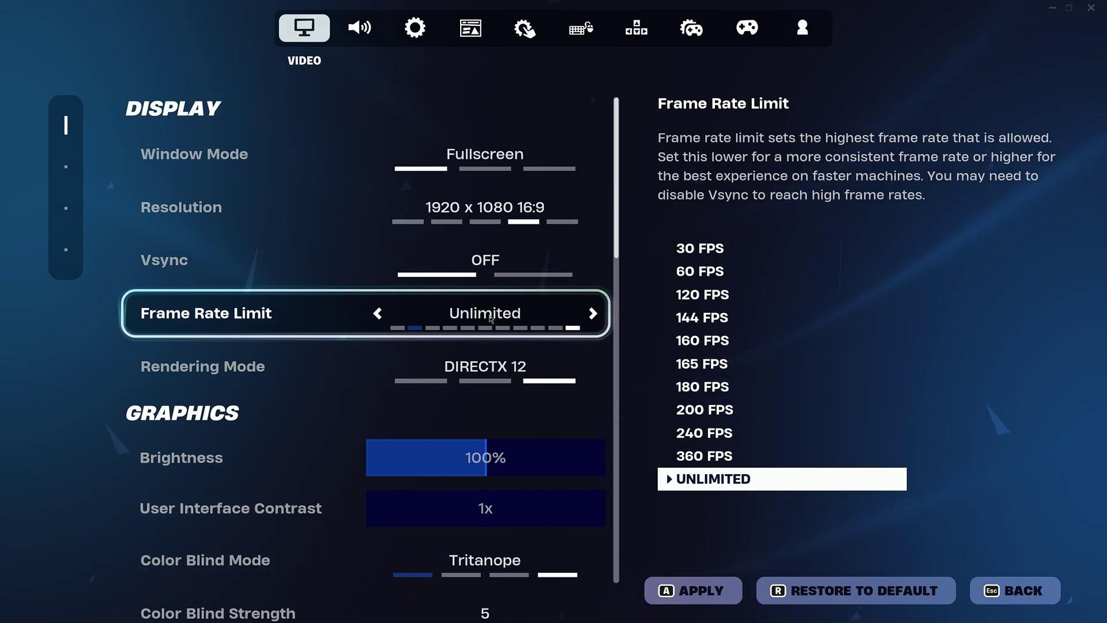
- Set Rendering Mode to Performance - Lower Graphical Fidelity and raise Brightness to 150%
scroll(487, 363, "down", 1)
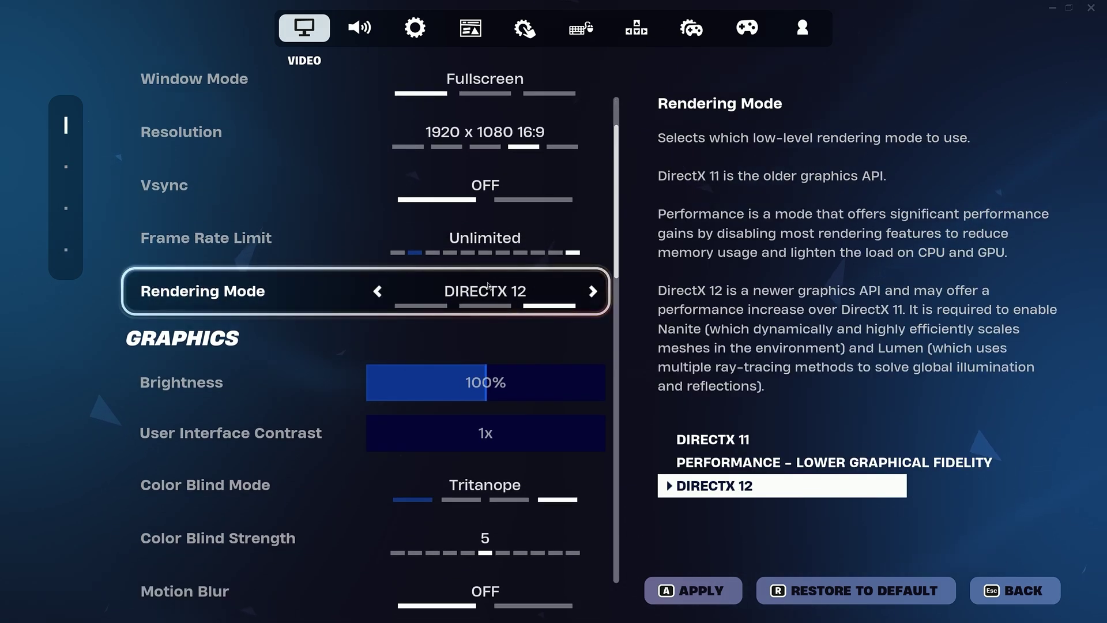
left_click(378, 292)
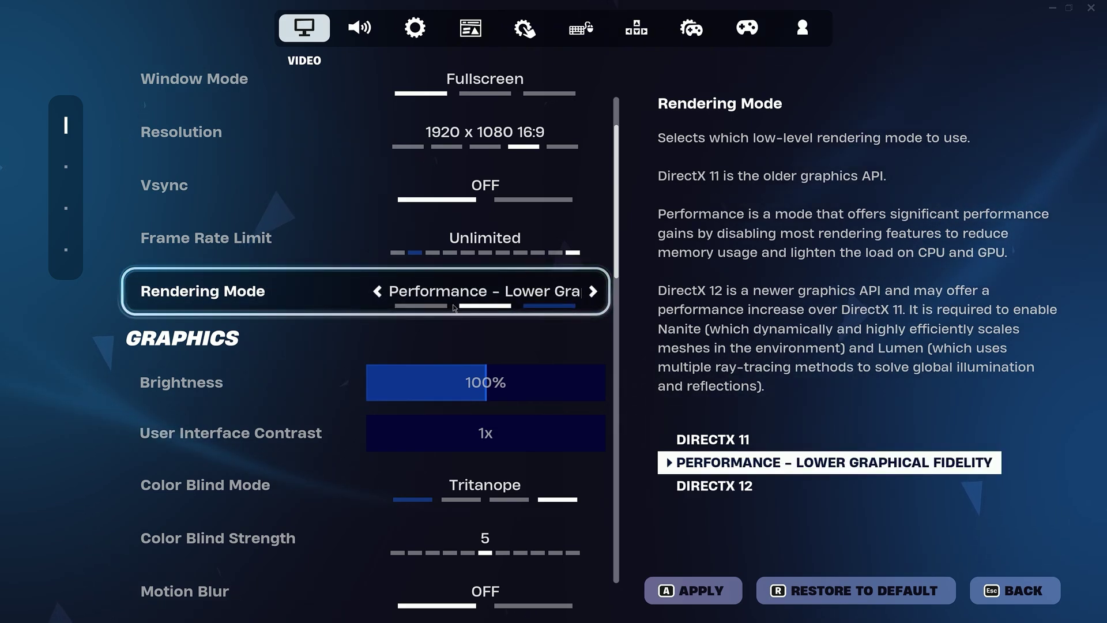
scroll(490, 346, "down", 1)
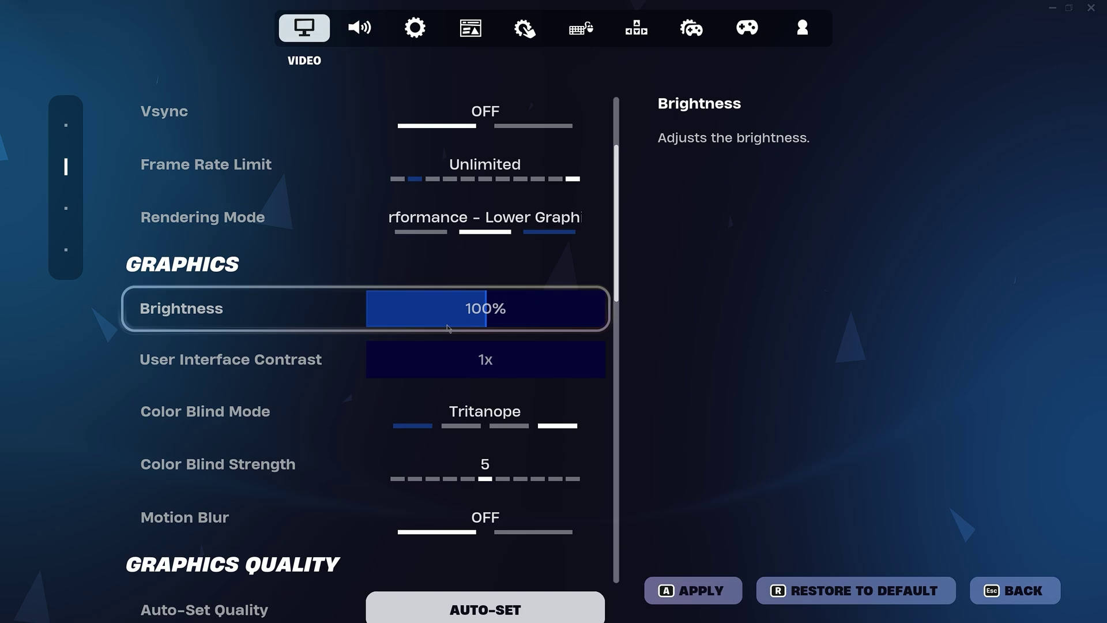
left_click_drag(500, 309, 606, 309)
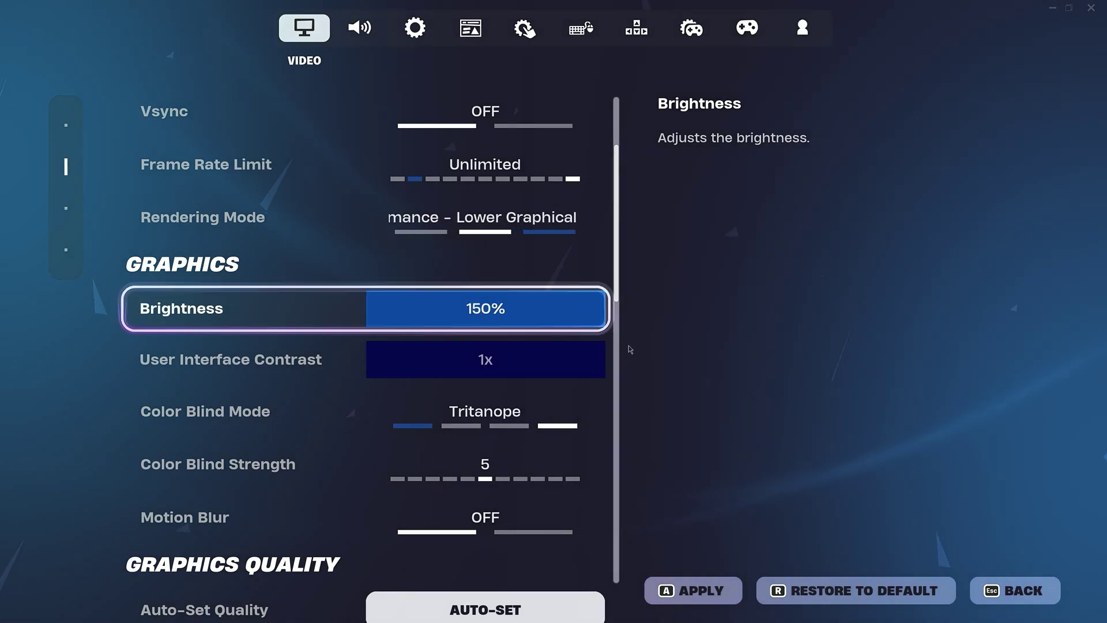
- Set Color Blind Mode to Deuteranope in the graphics settings
scroll(474, 310, "down", 1)
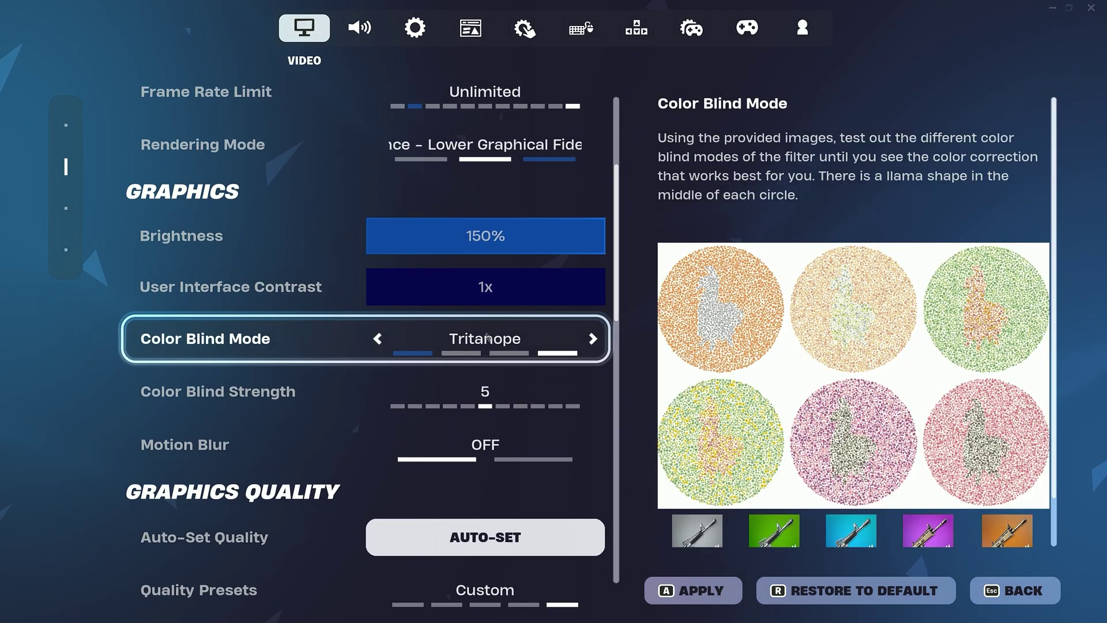
left_click(592, 338)
left_click(592, 338)
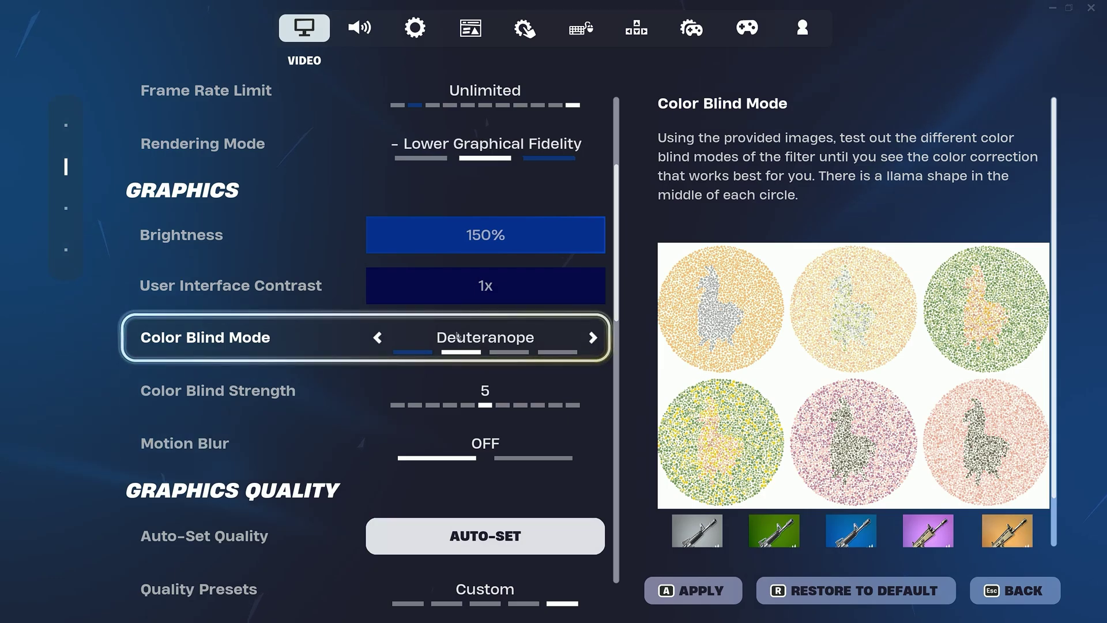
- Try lowering the 3D Resolution to about 69% and set it back to 100%
scroll(485, 346, "down", 3)
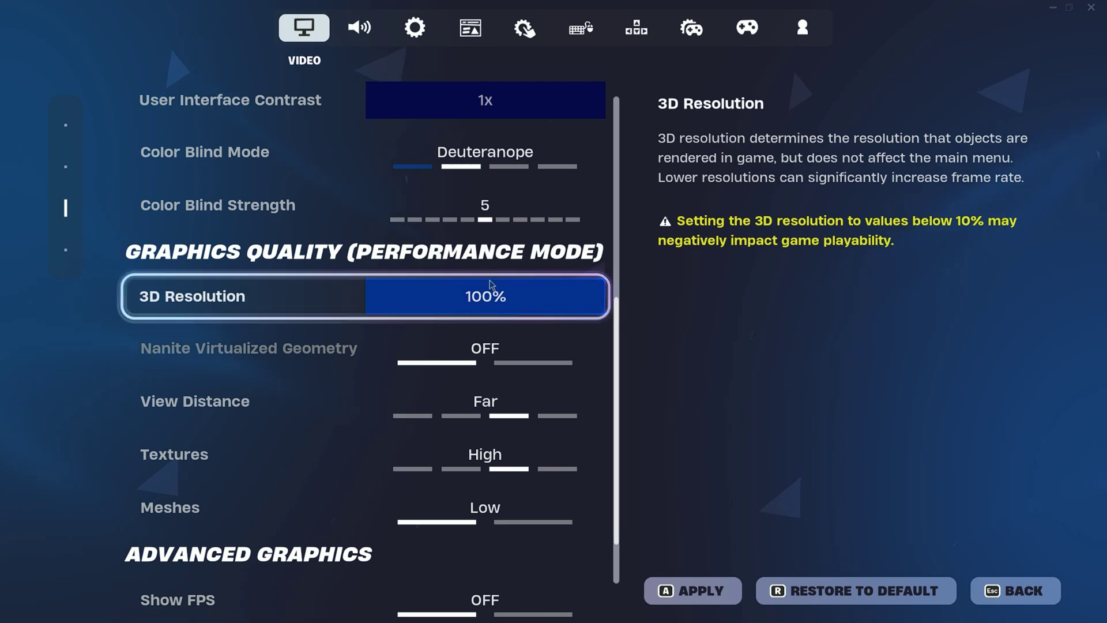
left_click_drag(574, 309, 600, 307)
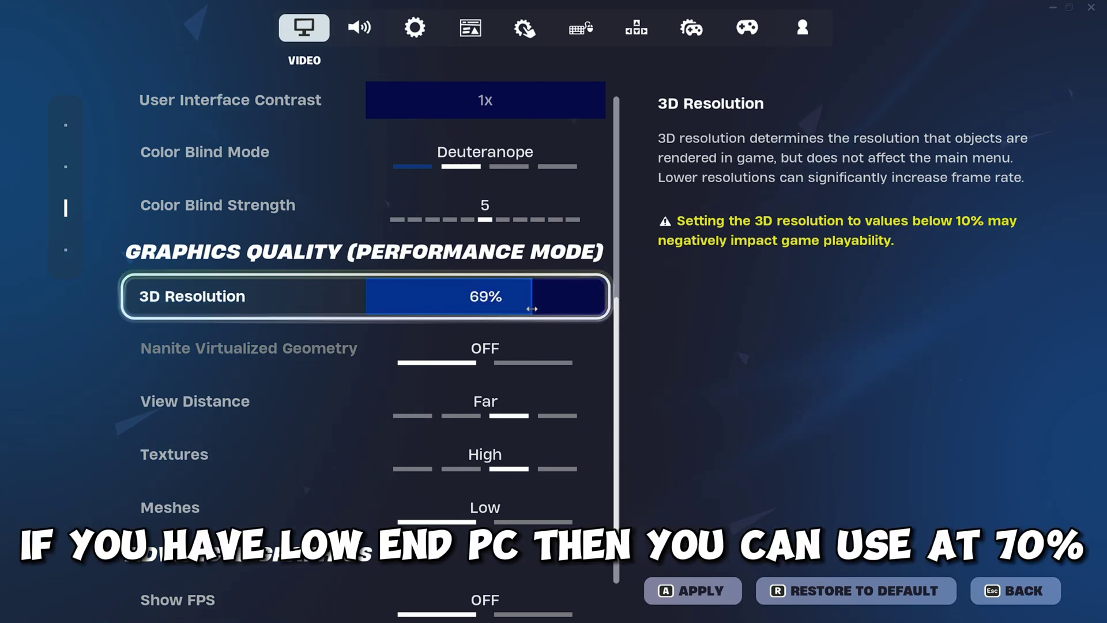
left_click_drag(531, 309, 647, 295)
- Set View Distance to Medium and Textures to Low in the performance mode graphics quality settings
scroll(408, 339, "down", 1)
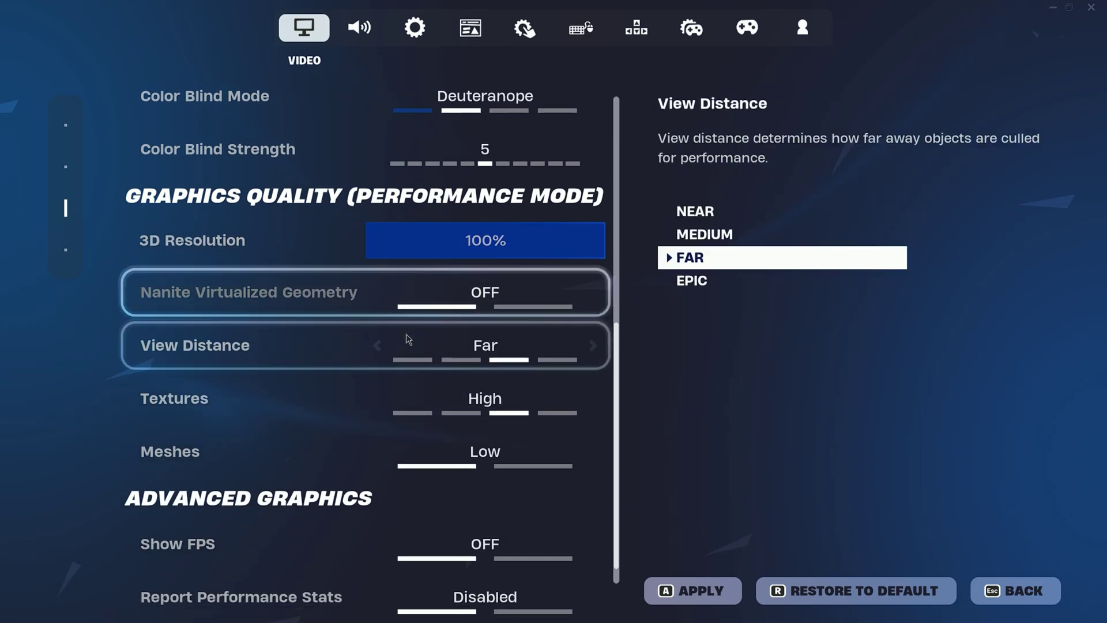
scroll(408, 339, "down", 1)
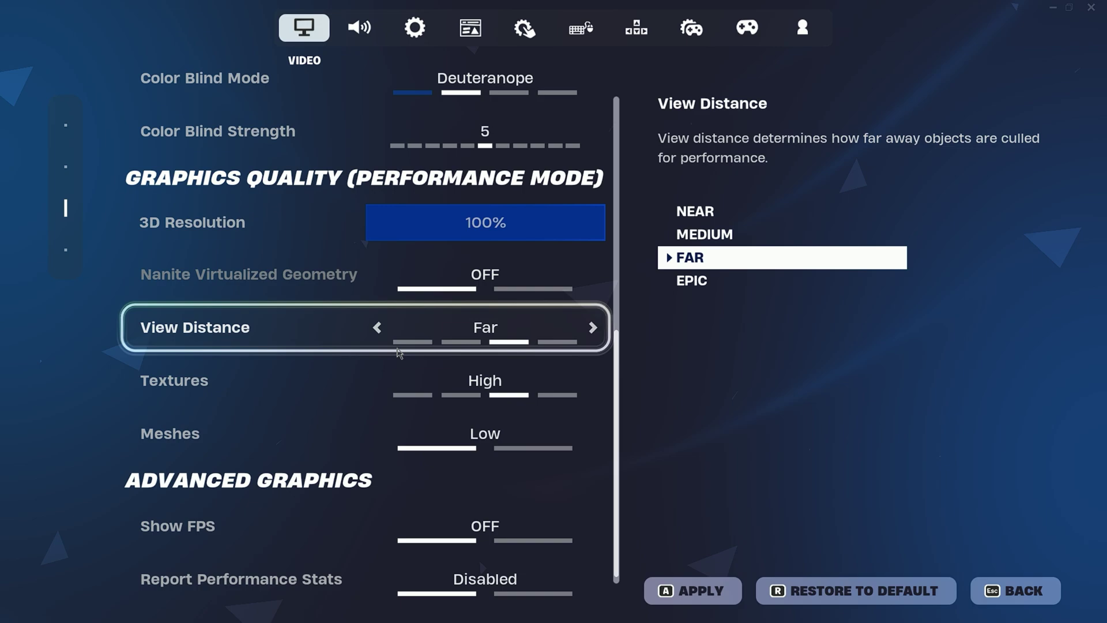
left_click(462, 341)
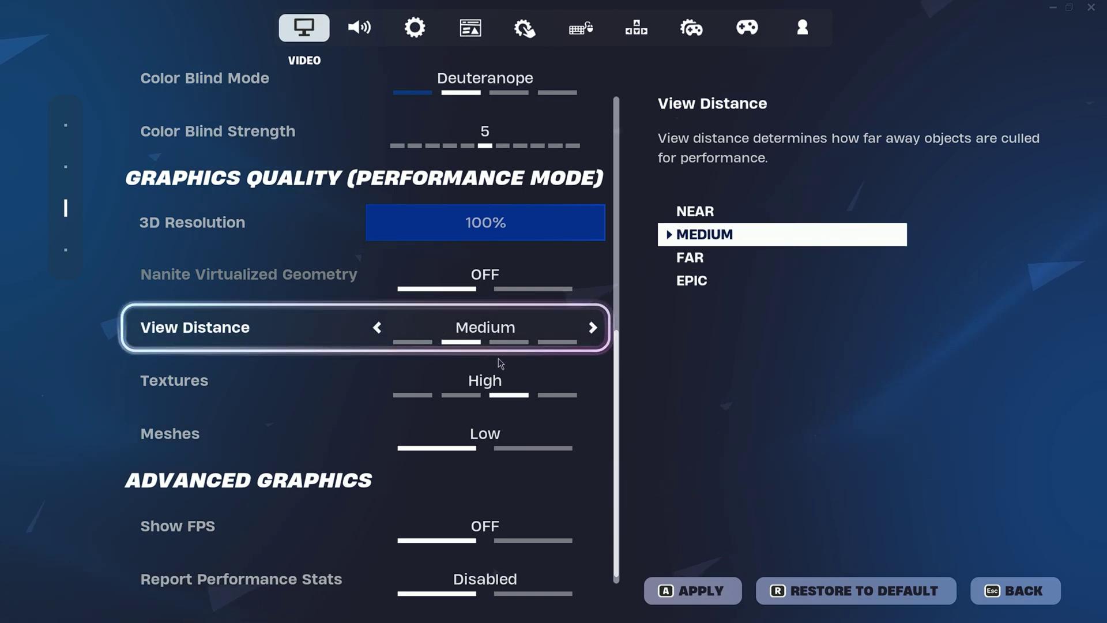
scroll(497, 358, "down", 1)
left_click(378, 374)
left_click(378, 374)
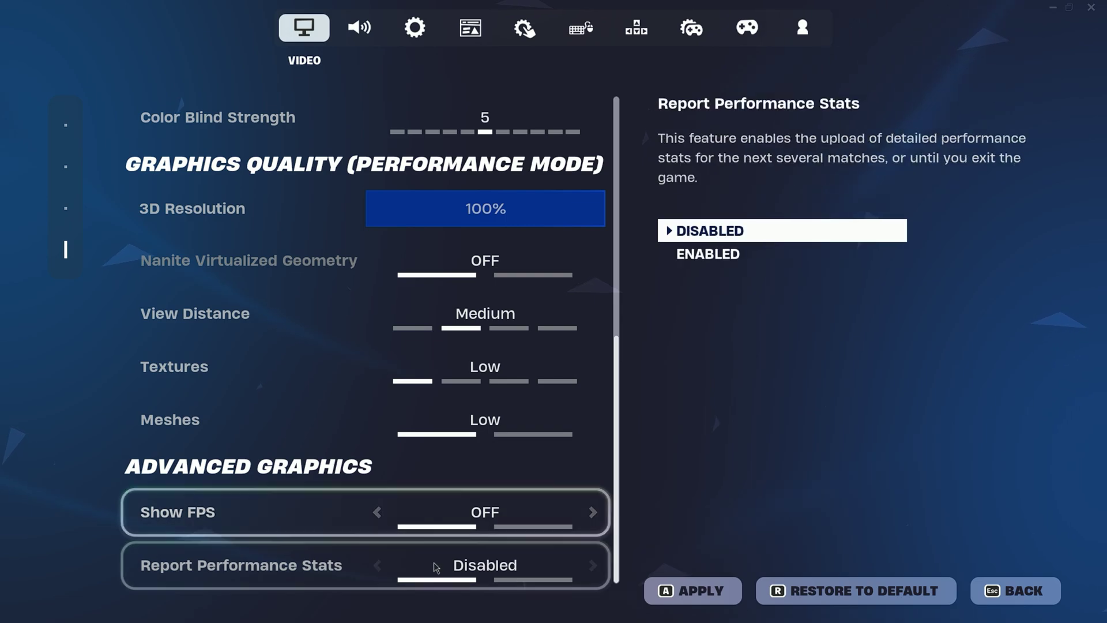
- Turn on Show FPS in the advanced graphics settings and apply all video changes
left_click(522, 524)
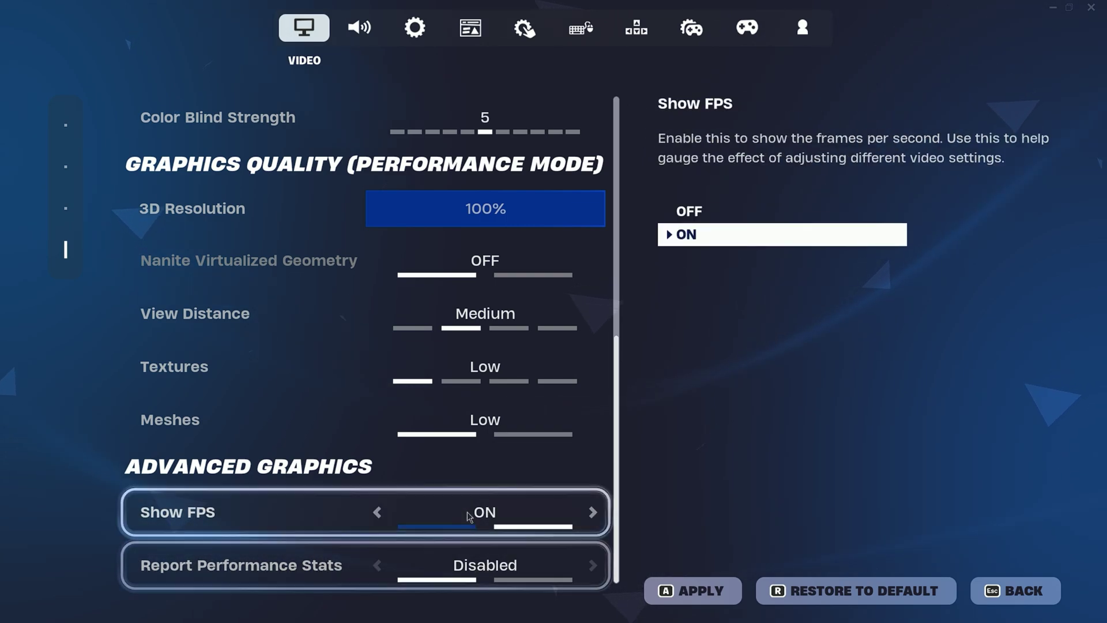
left_click(667, 589)
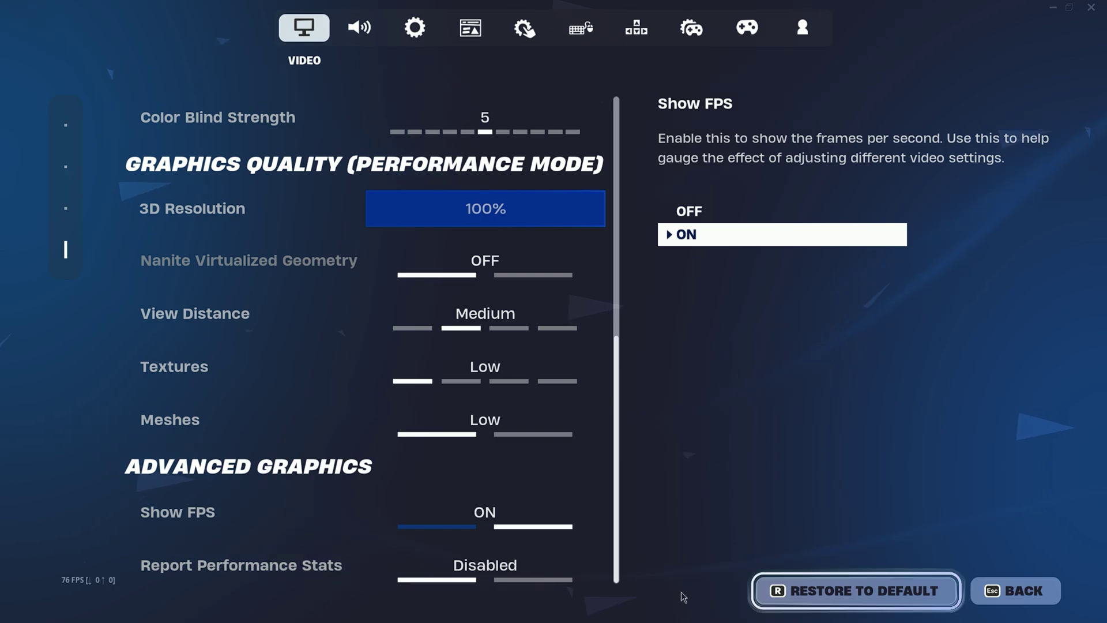
scroll(454, 538, "up", 1)
scroll(454, 538, "up", 1)
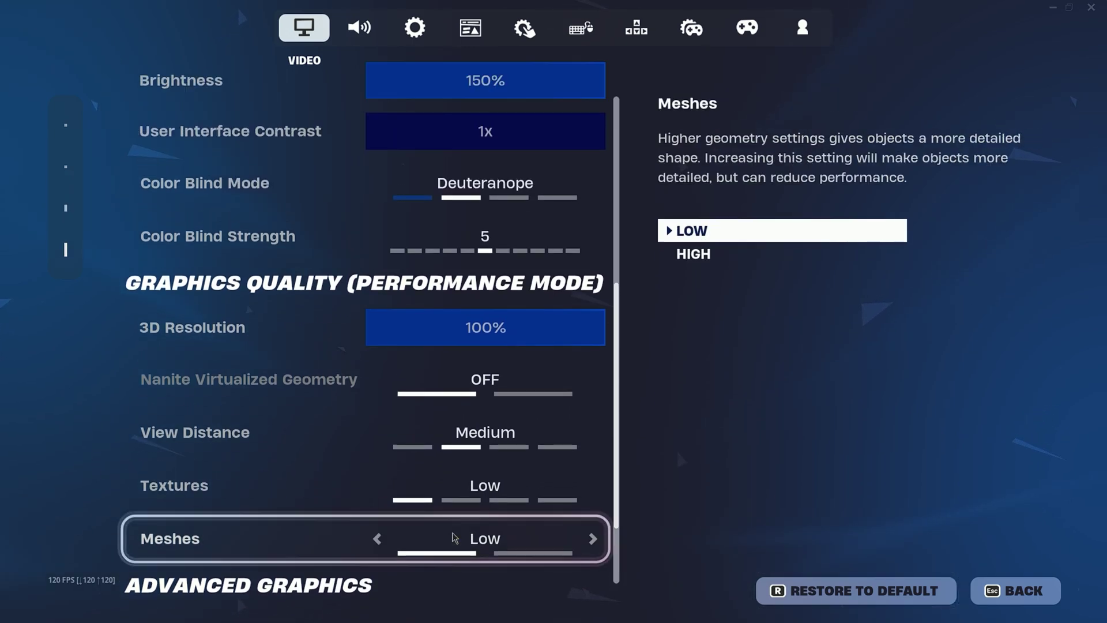
- Open the Game settings and bring up the Energy Saving options
left_click(426, 32)
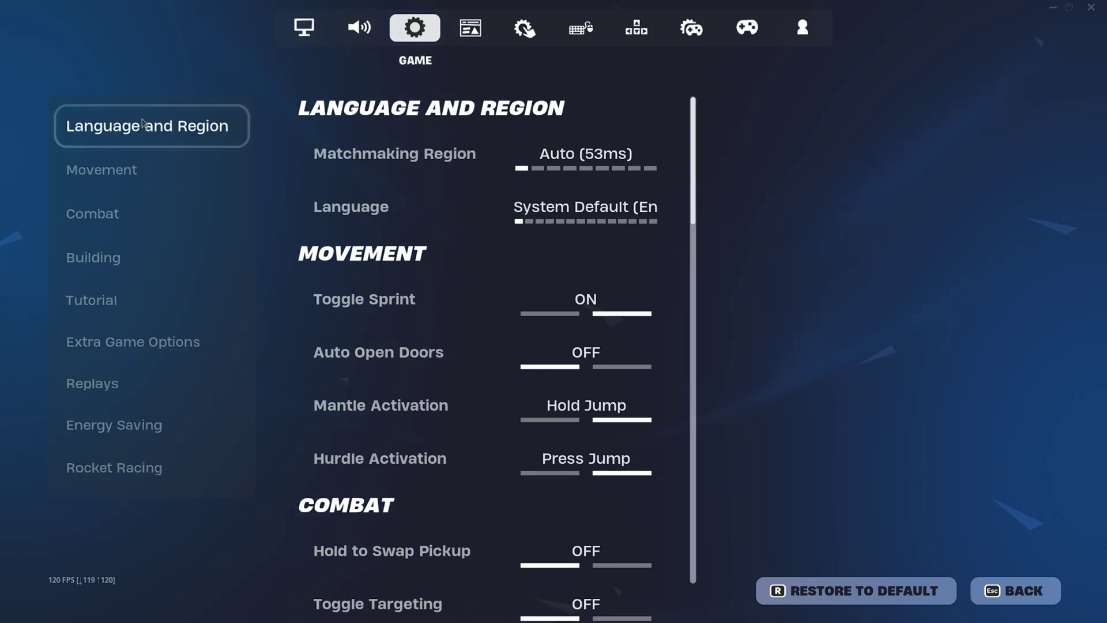
left_click(121, 427)
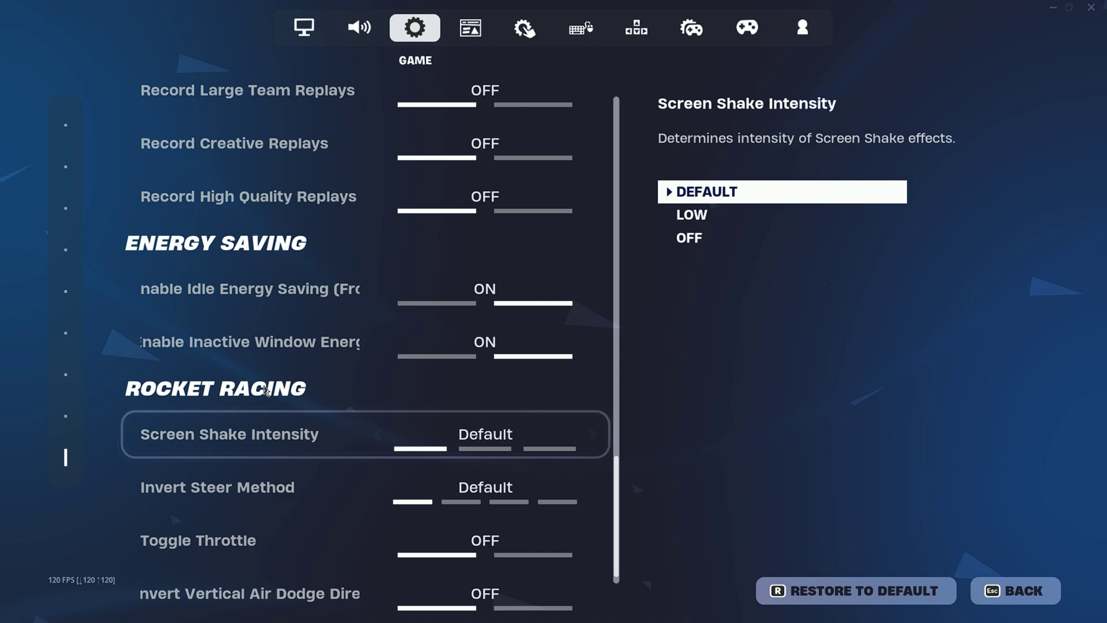
scroll(265, 392, "down", 1)
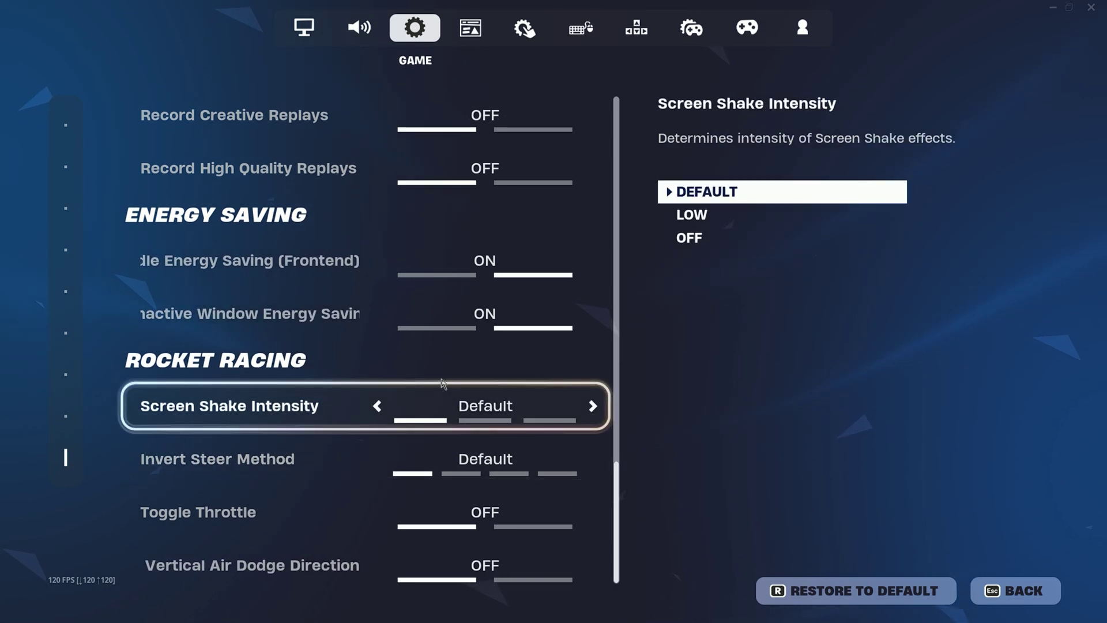
scroll(332, 375, "up", 1)
scroll(333, 378, "up", 3)
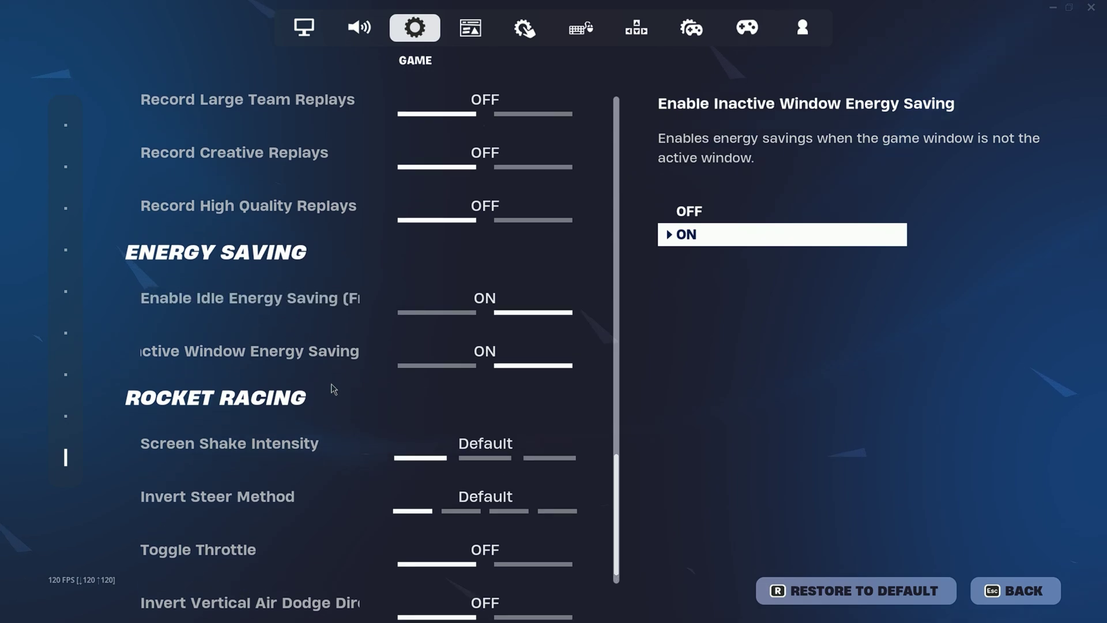